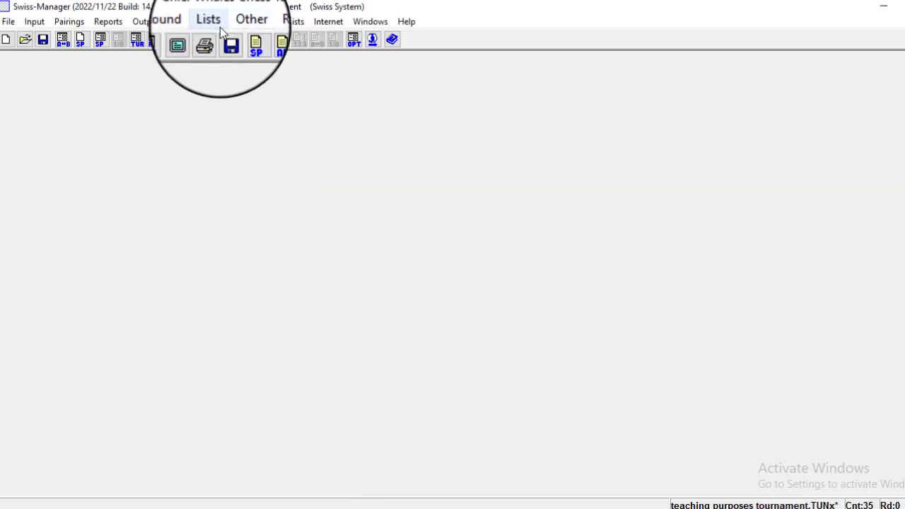
Review the starting rank list down to player 35, then close it.
{"action": "left_click", "coordinate": [214, 22]}
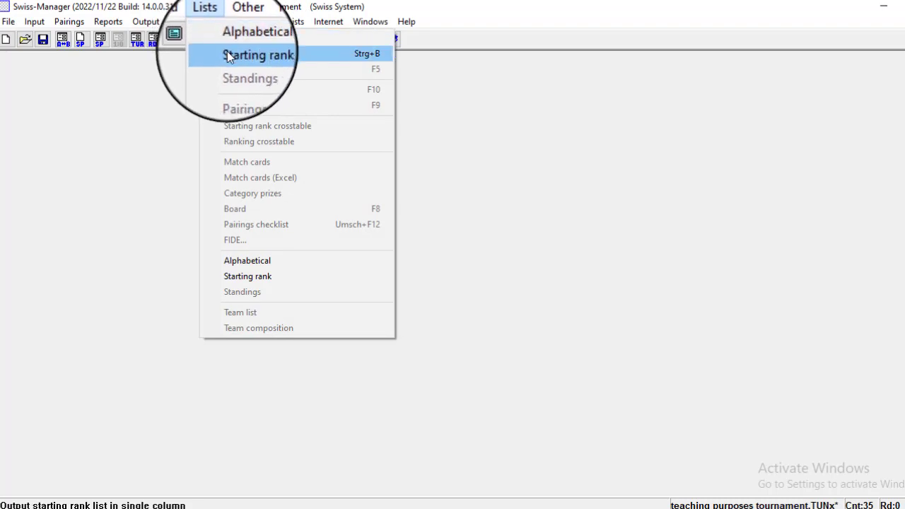
{"action": "left_click", "coordinate": [227, 55]}
{"action": "key", "text": "Down"}
{"action": "key", "text": "Down"}
{"action": "key", "text": "Down"}
{"action": "key", "text": "Down"}
{"action": "key", "text": "Down"}
{"action": "key", "text": "Down"}
{"action": "key", "text": "Down"}
{"action": "key", "text": "Down"}
{"action": "key", "text": "Down"}
{"action": "key", "text": "Down"}
{"action": "key", "text": "Down"}
{"action": "key", "text": "Down"}
{"action": "key", "text": "Down"}
{"action": "key", "text": "Down"}
{"action": "key", "text": "Down"}
{"action": "key", "text": "Down"}
{"action": "key", "text": "Down"}
{"action": "key", "text": "Down"}
{"action": "key", "text": "Down"}
{"action": "key", "text": "Down"}
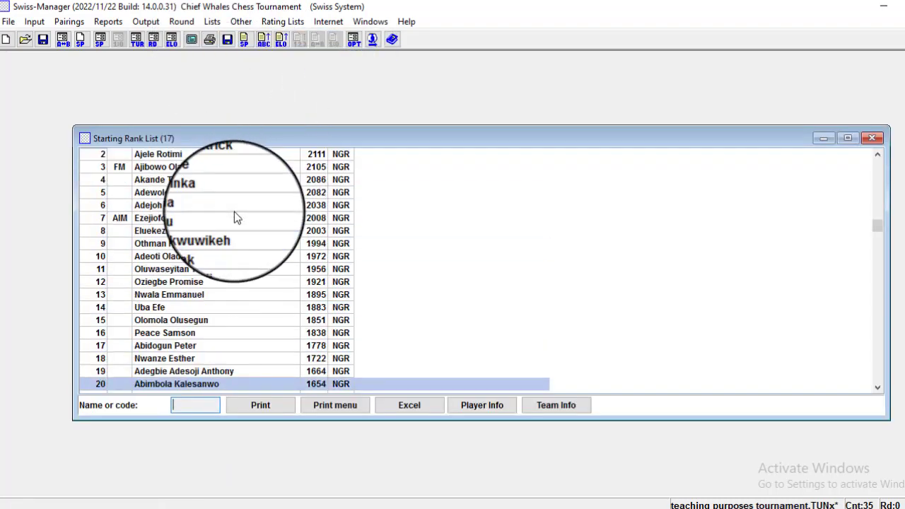
{"action": "key", "text": "Up"}
{"action": "key", "text": "Up"}
{"action": "key", "text": "Up"}
{"action": "key", "text": "Up"}
{"action": "key", "text": "Up"}
{"action": "key", "text": "Up"}
{"action": "key", "text": "Up"}
{"action": "key", "text": "Up"}
{"action": "key", "text": "Up"}
{"action": "key", "text": "Up"}
{"action": "key", "text": "Up"}
{"action": "key", "text": "Up"}
{"action": "key", "text": "Up"}
{"action": "key", "text": "Up"}
{"action": "key", "text": "Up"}
{"action": "key", "text": "Up"}
{"action": "key", "text": "Up"}
{"action": "key", "text": "Up"}
{"action": "key", "text": "Up"}
{"action": "key", "text": "Up"}
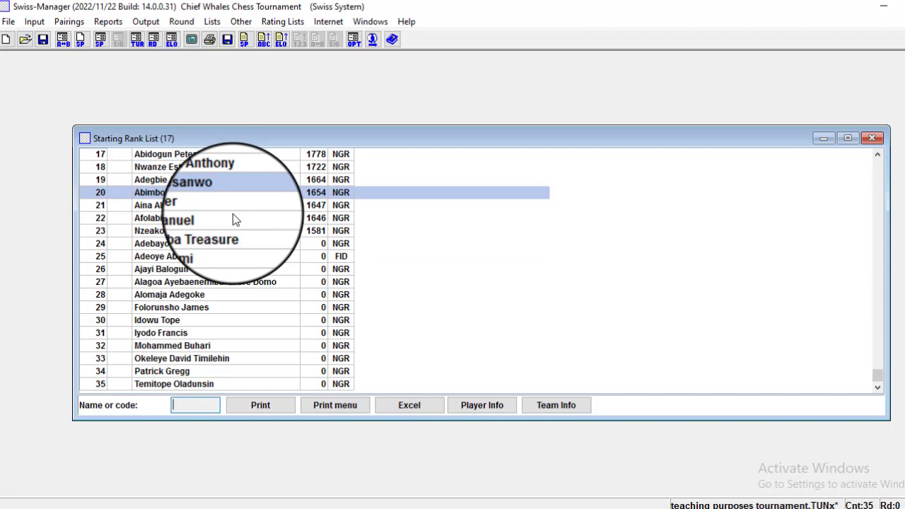
{"action": "left_click", "coordinate": [872, 138]}
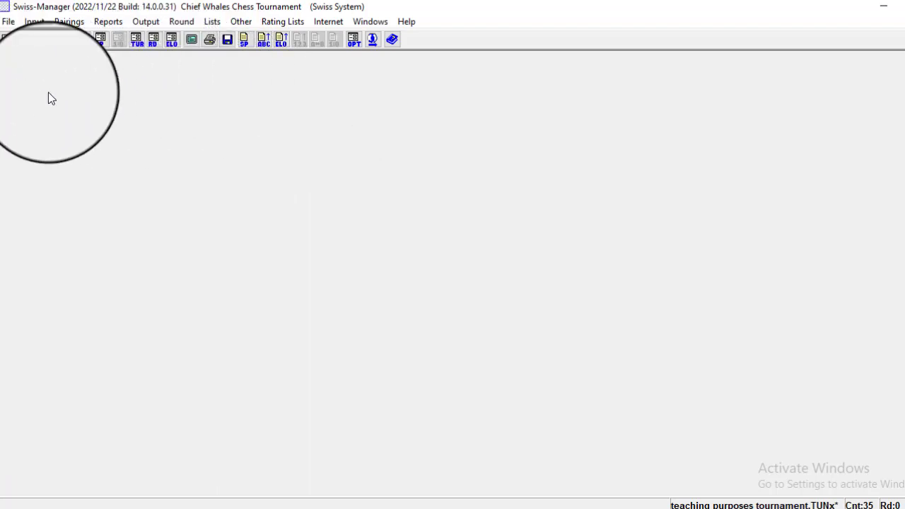
Enter the first late player, number 36, by hand with last and first name.
{"action": "left_click", "coordinate": [37, 24]}
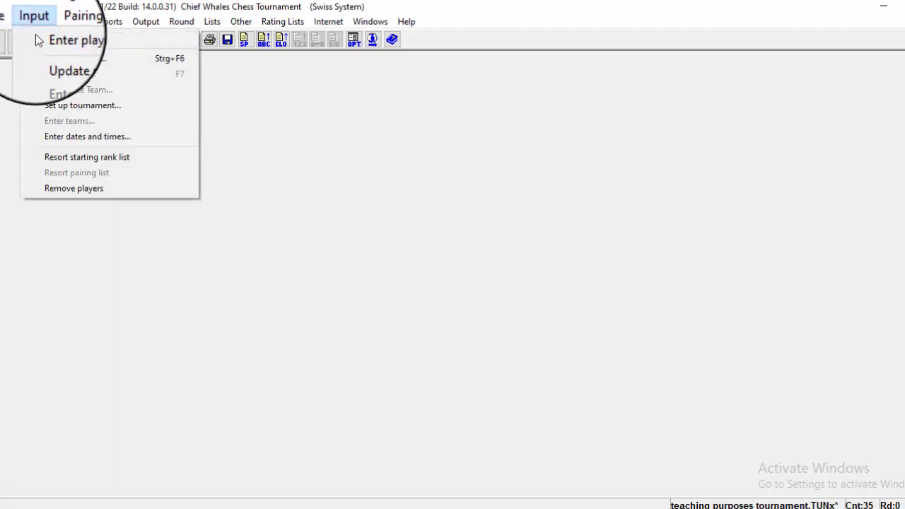
{"action": "left_click", "coordinate": [92, 41]}
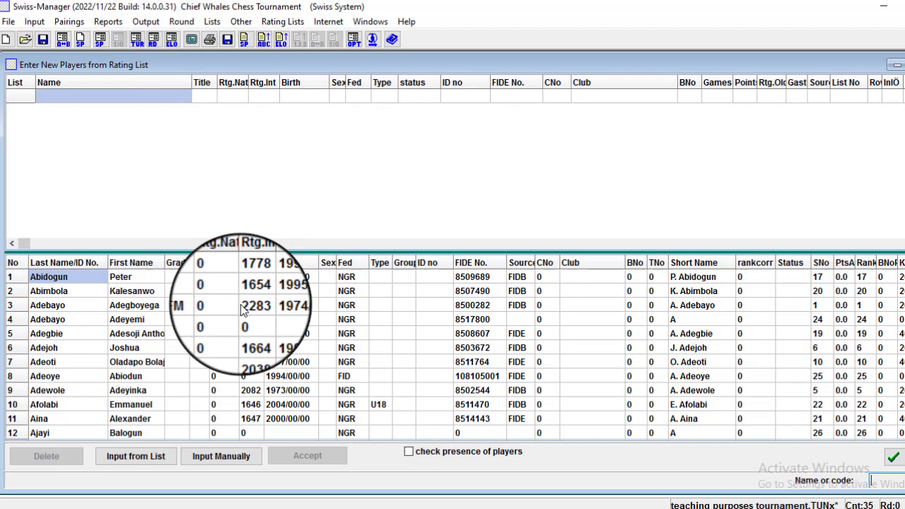
{"action": "left_click", "coordinate": [223, 459]}
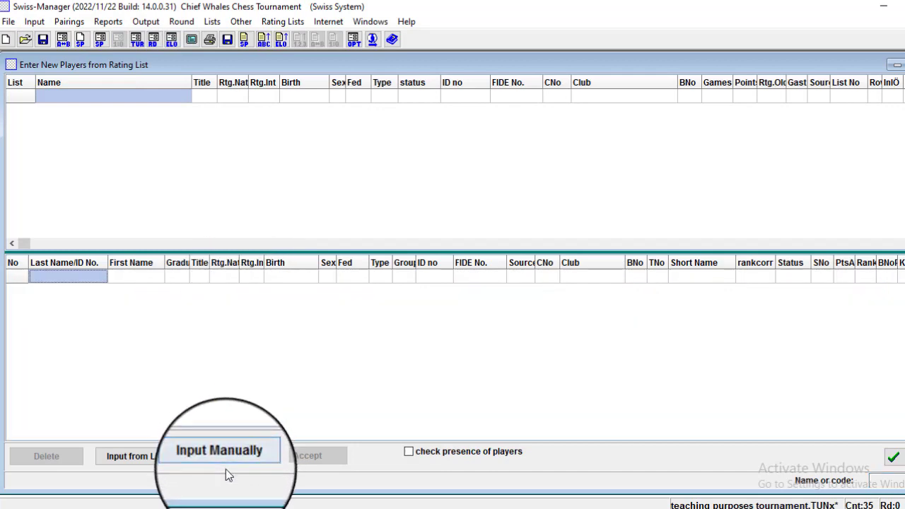
{"action": "left_click", "coordinate": [67, 277]}
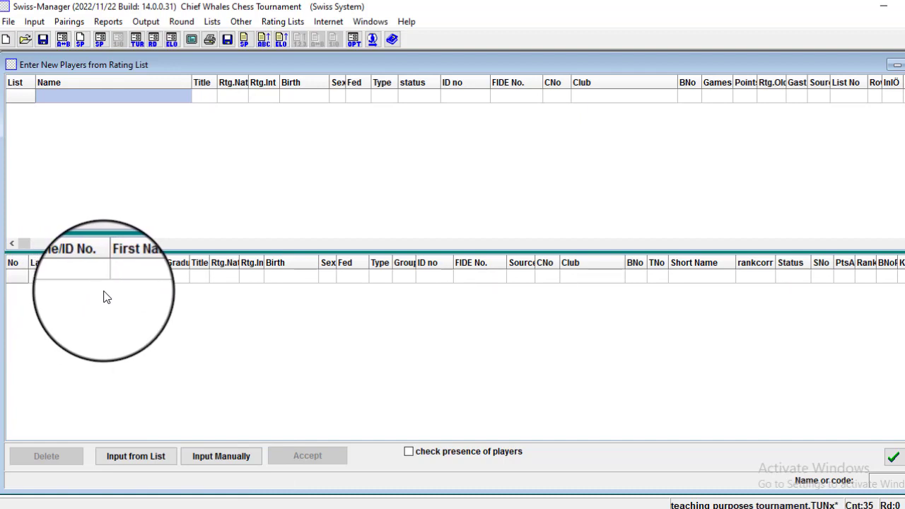
{"action": "key", "text": "Tab"}
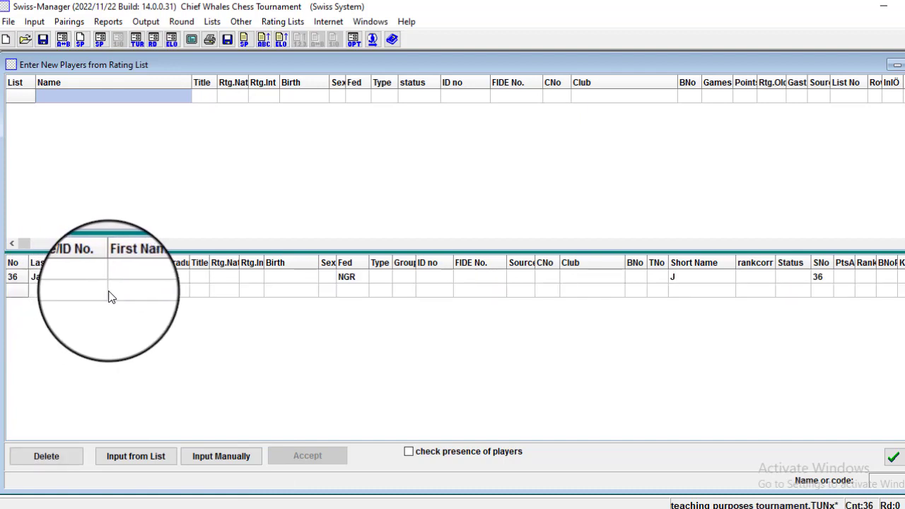
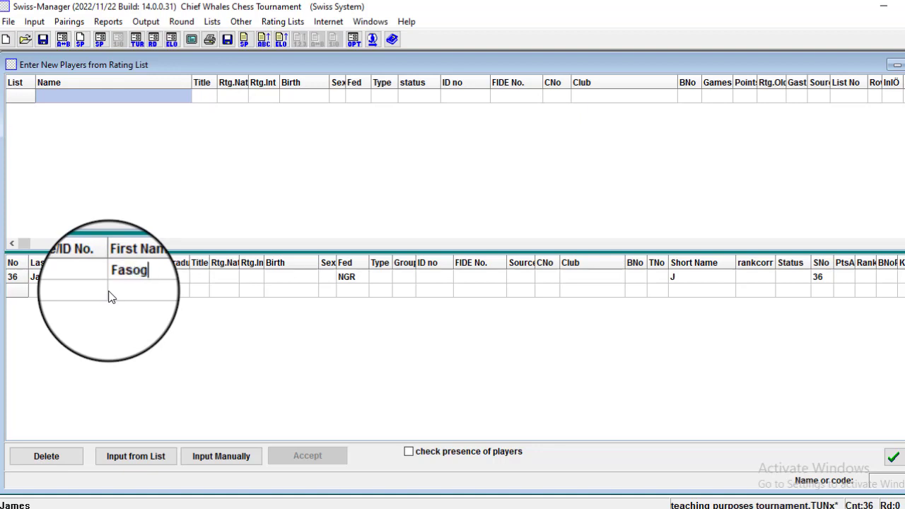
{"action": "key", "text": "Return"}
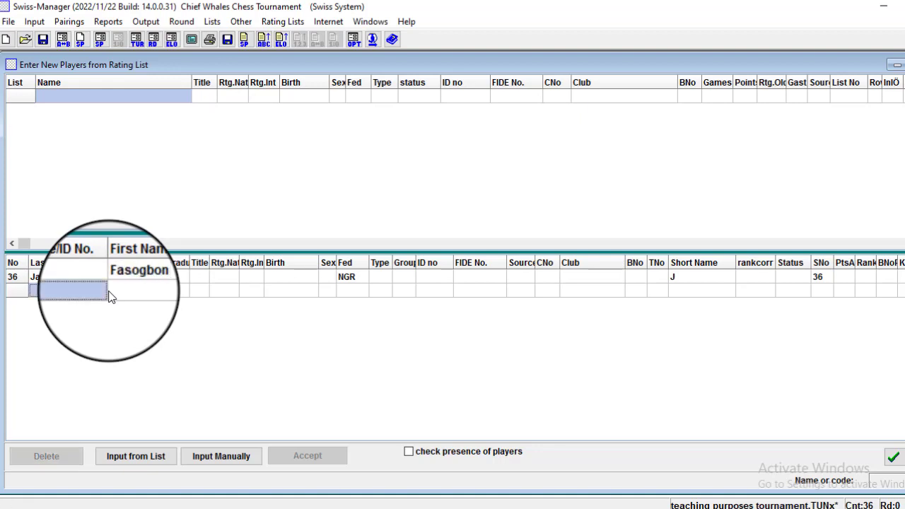
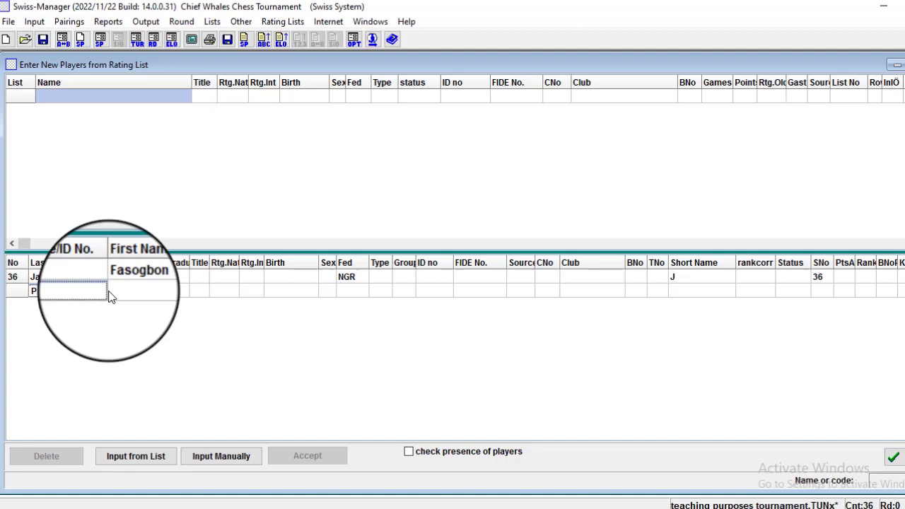
Add players 37 and 38 with their last and first names, fixing typos.
{"action": "key", "text": "Tab"}
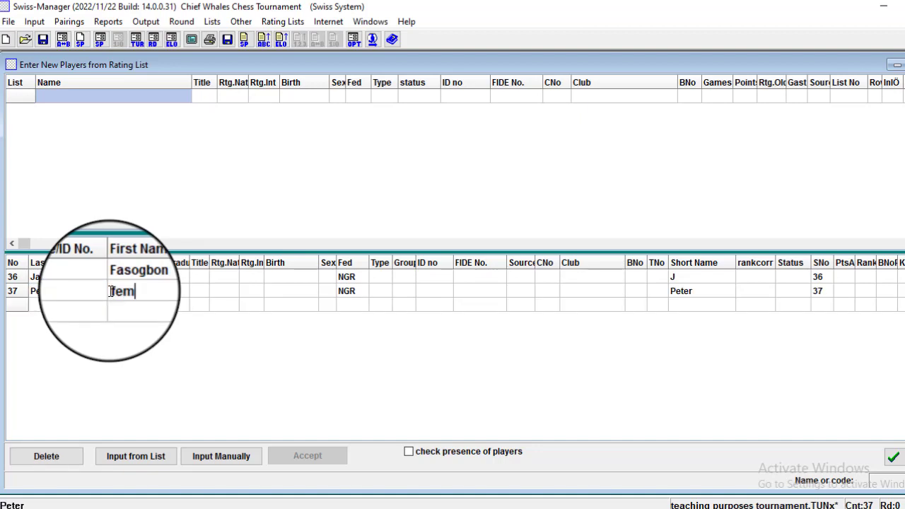
{"action": "key", "text": "Return"}
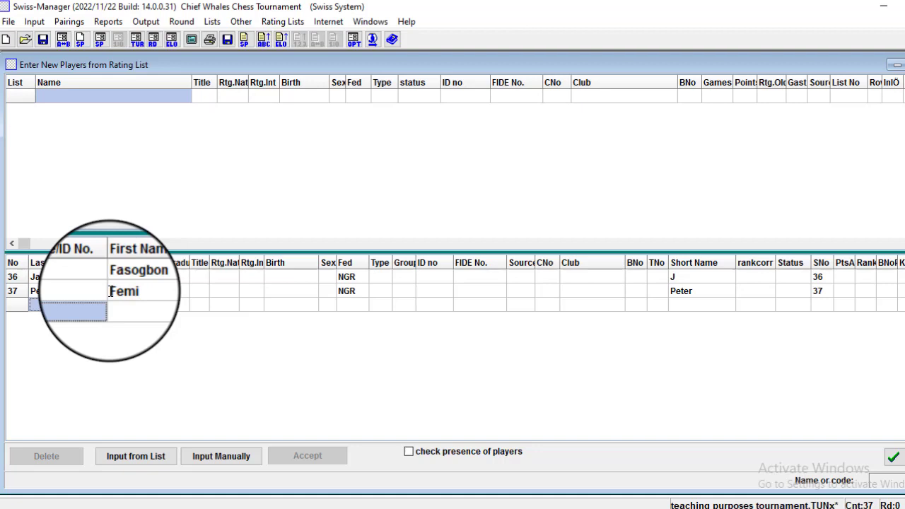
{"action": "key", "text": "Return"}
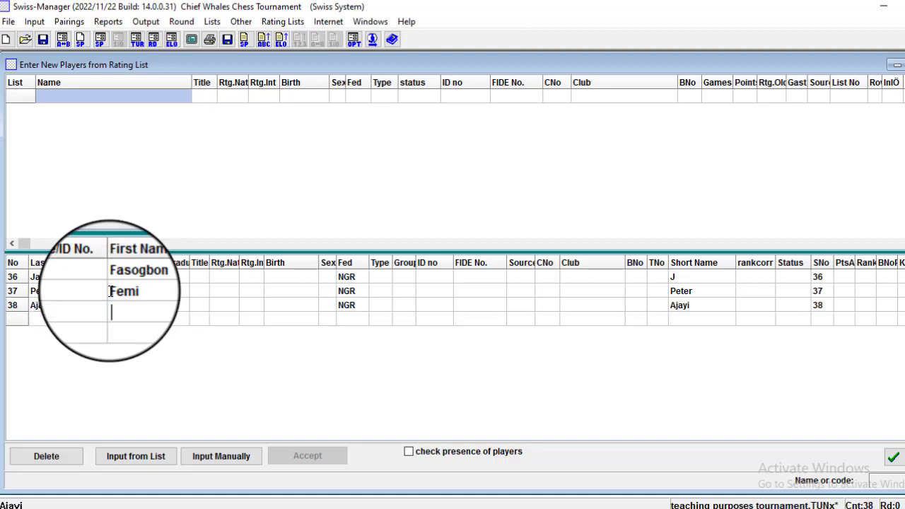
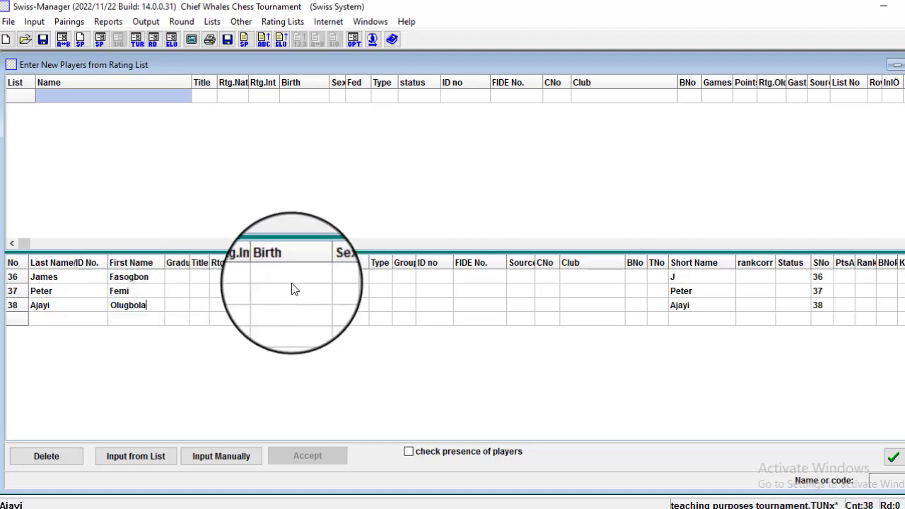
{"action": "key", "text": "Return"}
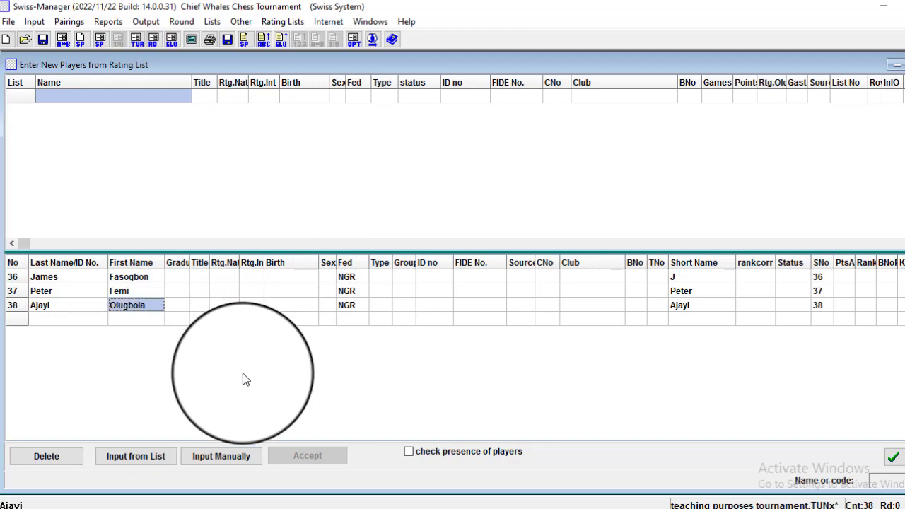
Add player 39's last and first name on a fresh row.
{"action": "left_click", "coordinate": [84, 320]}
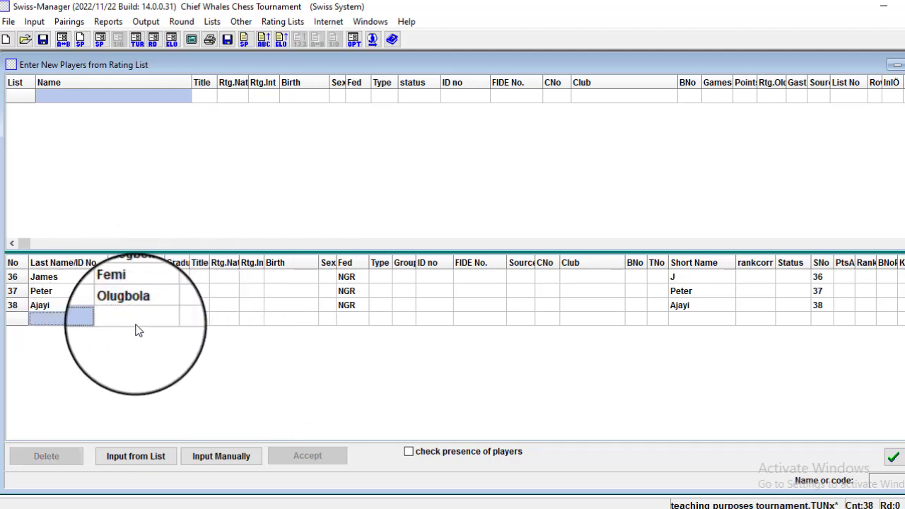
{"action": "type", "text": "Fem"}
{"action": "key", "text": "BackSpace"}
{"action": "key", "text": "BackSpace"}
{"action": "key", "text": "BackSpace"}
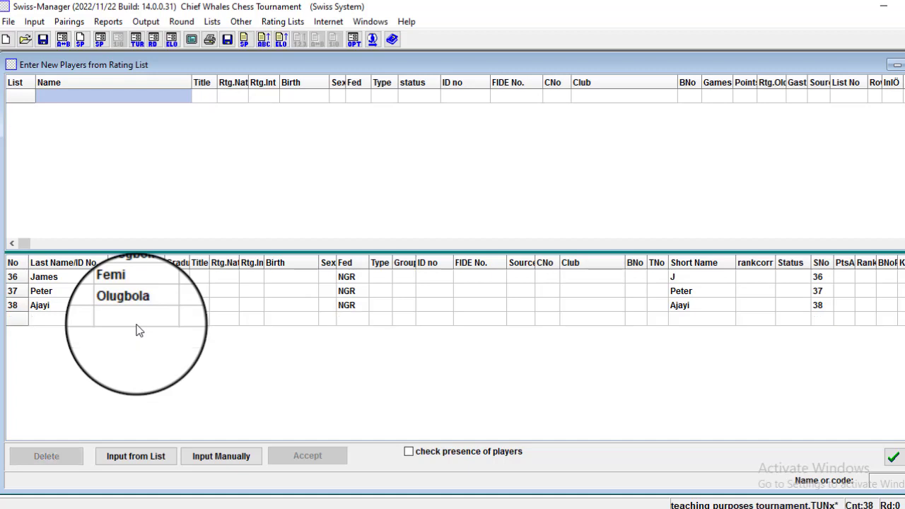
{"action": "type", "text": "coo"}
{"action": "key", "text": "BackSpace"}
{"action": "key", "text": "BackSpace"}
{"action": "key", "text": "BackSpace"}
{"action": "key", "text": "Up"}
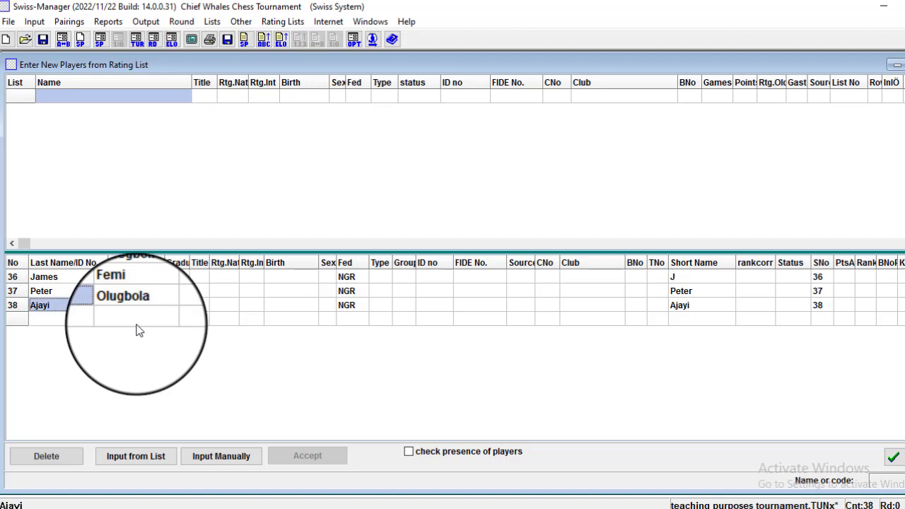
{"action": "key", "text": "Down"}
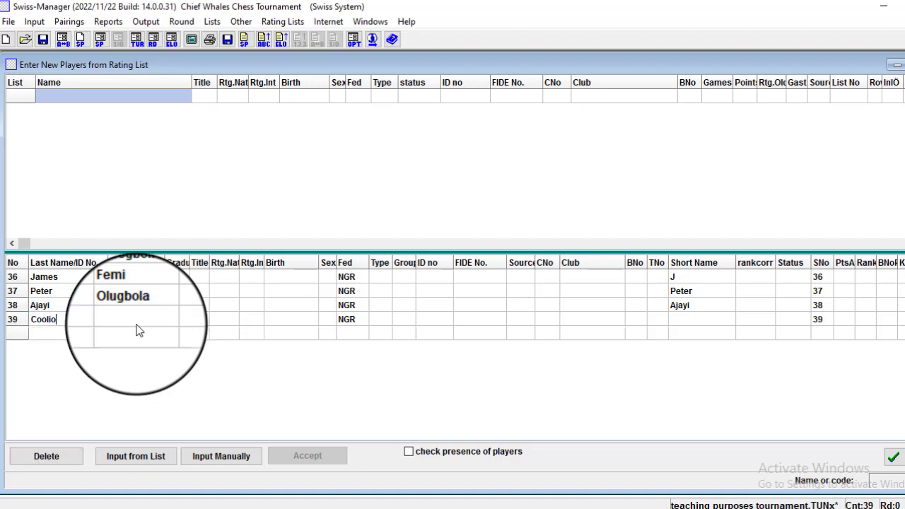
{"action": "key", "text": "Tab"}
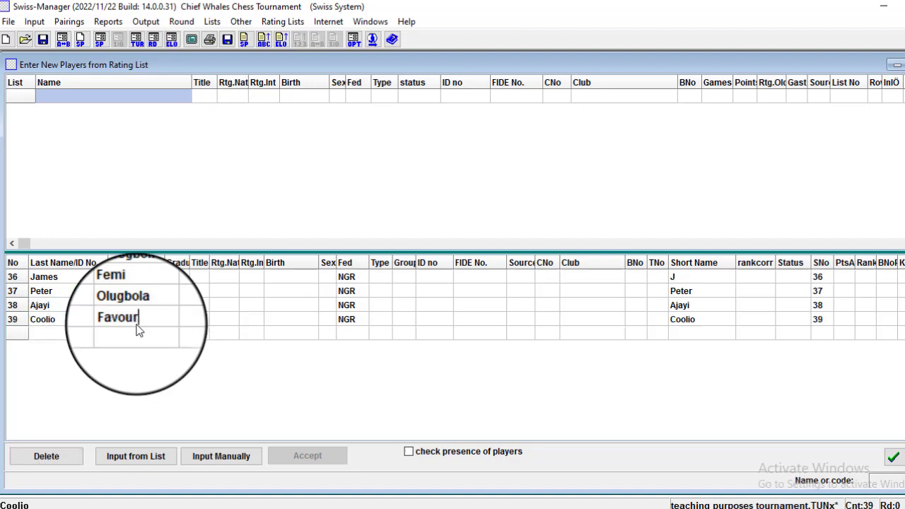
{"action": "key", "text": "Return"}
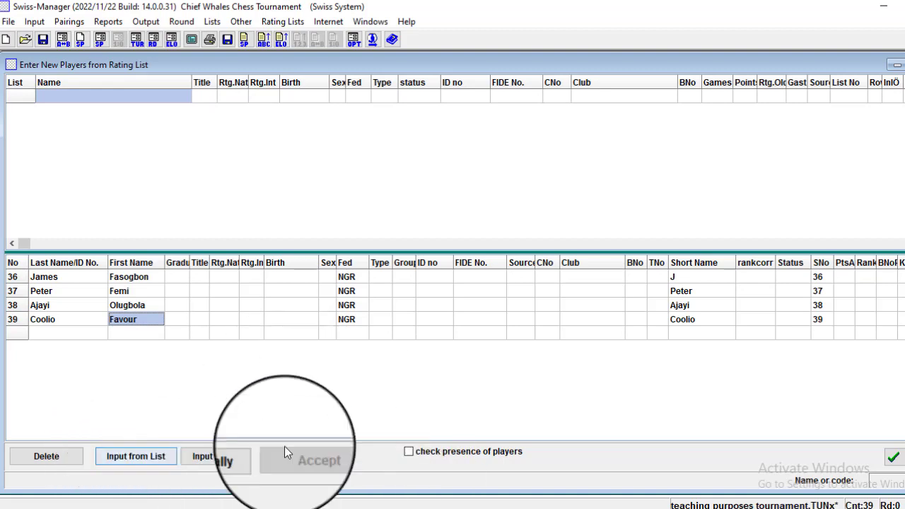
Accept the four new players and re-sort the starting rank list.
{"action": "left_click", "coordinate": [889, 459]}
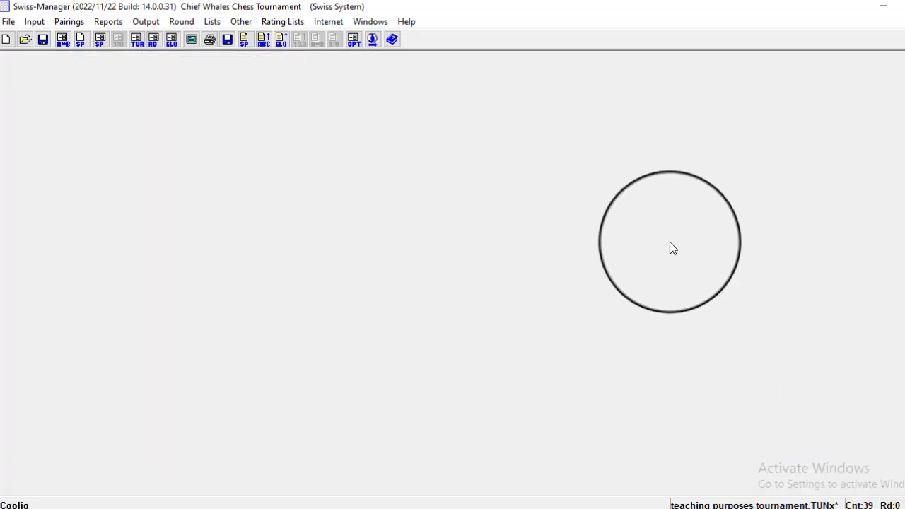
{"action": "left_click", "coordinate": [63, 23]}
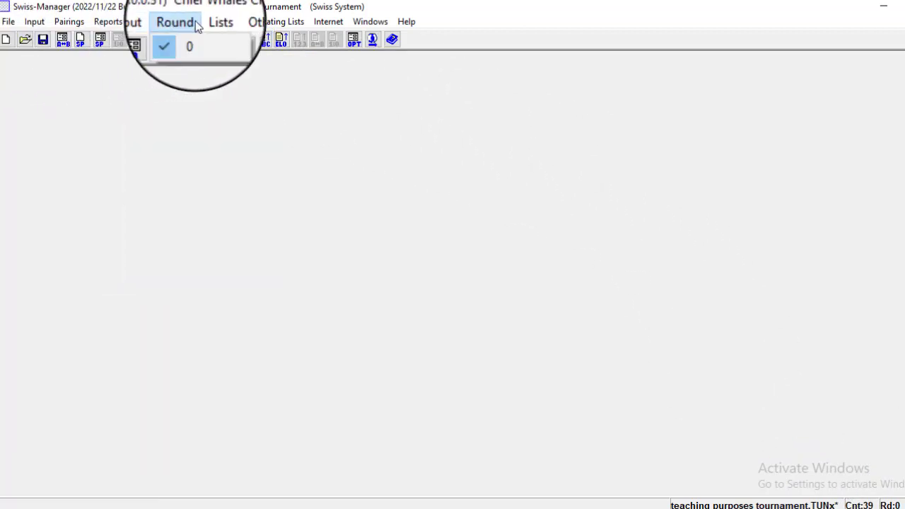
{"action": "mouse_move", "coordinate": [30, 21]}
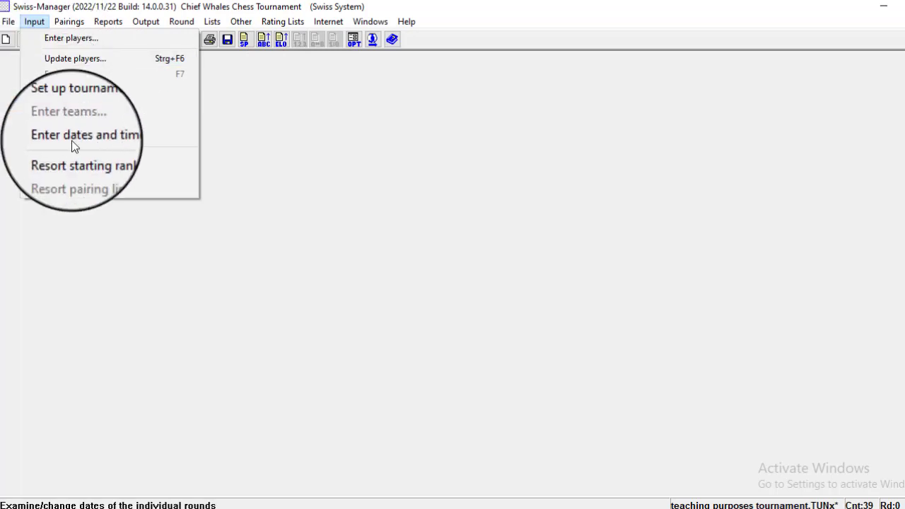
{"action": "left_click", "coordinate": [72, 157]}
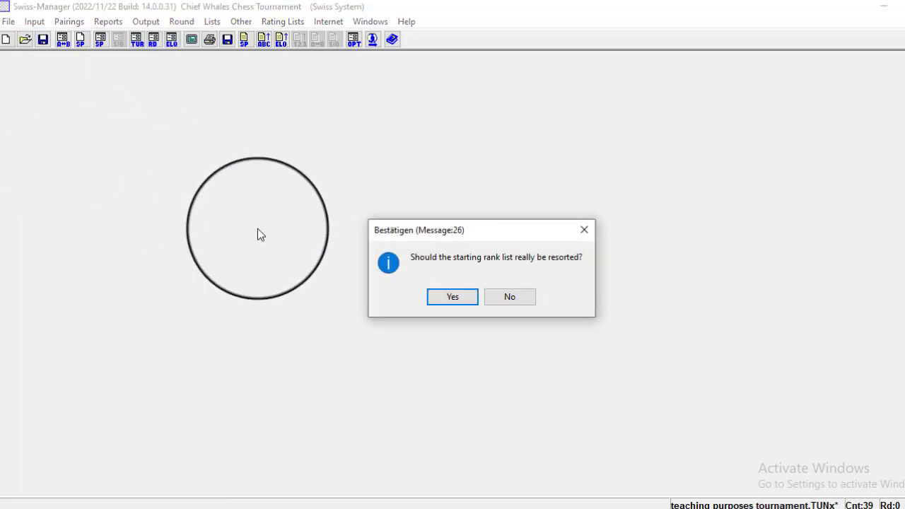
{"action": "left_click", "coordinate": [458, 297]}
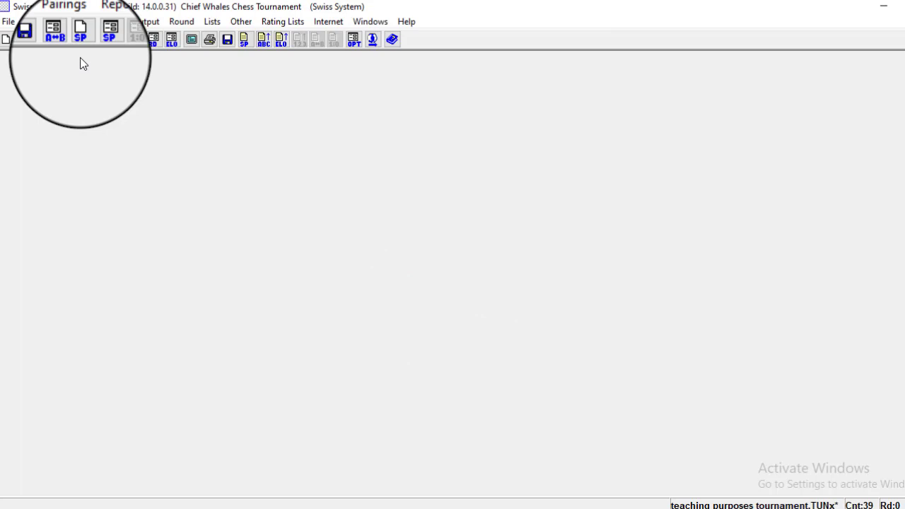
Pair round 1 automatically, accept it and overwrite the round 1 backup file.
{"action": "left_click", "coordinate": [69, 21]}
{"action": "left_click", "coordinate": [74, 36]}
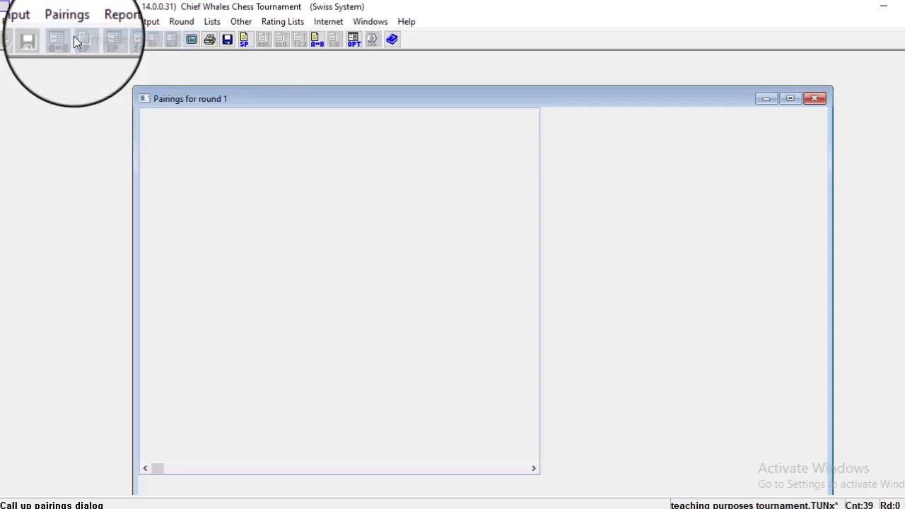
{"action": "left_click", "coordinate": [641, 411]}
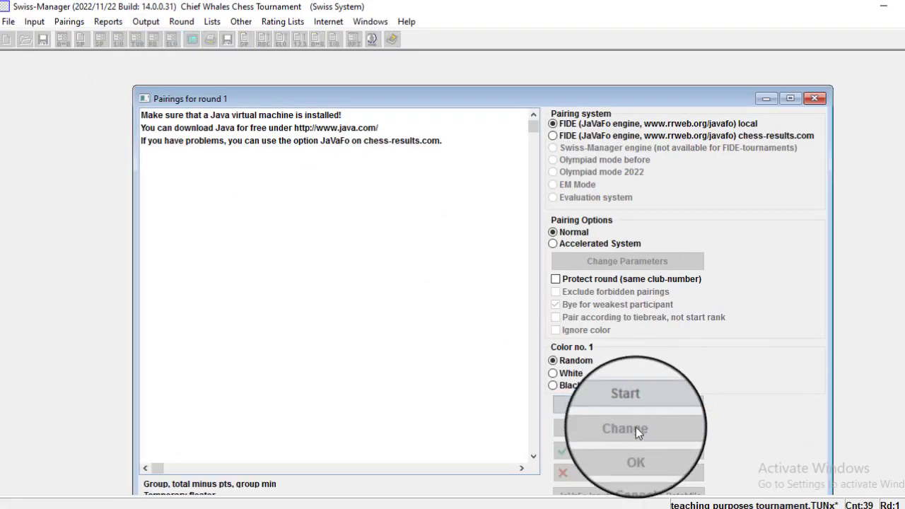
{"action": "left_click", "coordinate": [680, 454]}
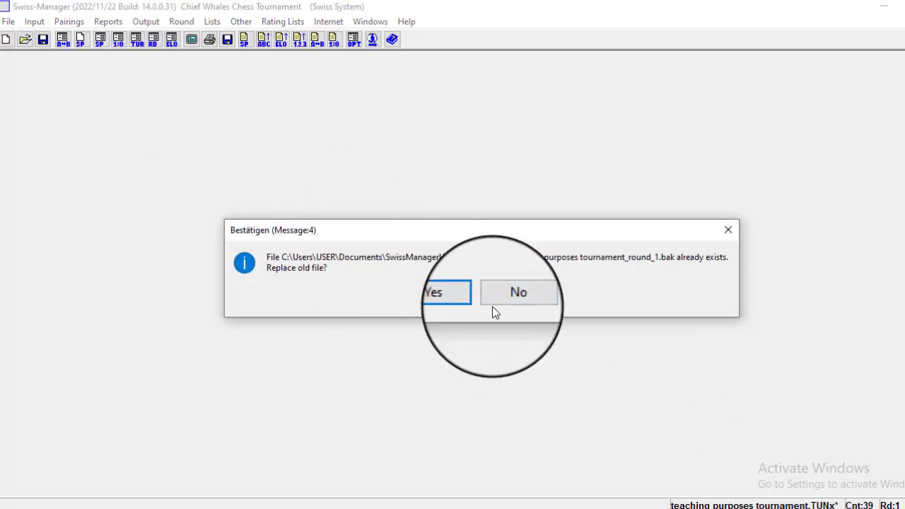
{"action": "left_click", "coordinate": [453, 301]}
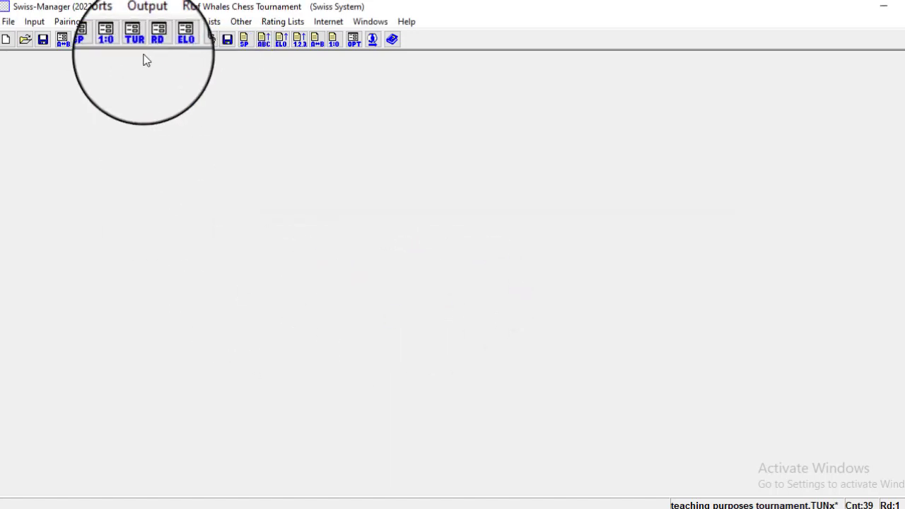
Show the round 1 pairings list maximized and select player 39's bye row.
{"action": "left_click", "coordinate": [210, 21]}
{"action": "left_click", "coordinate": [251, 86]}
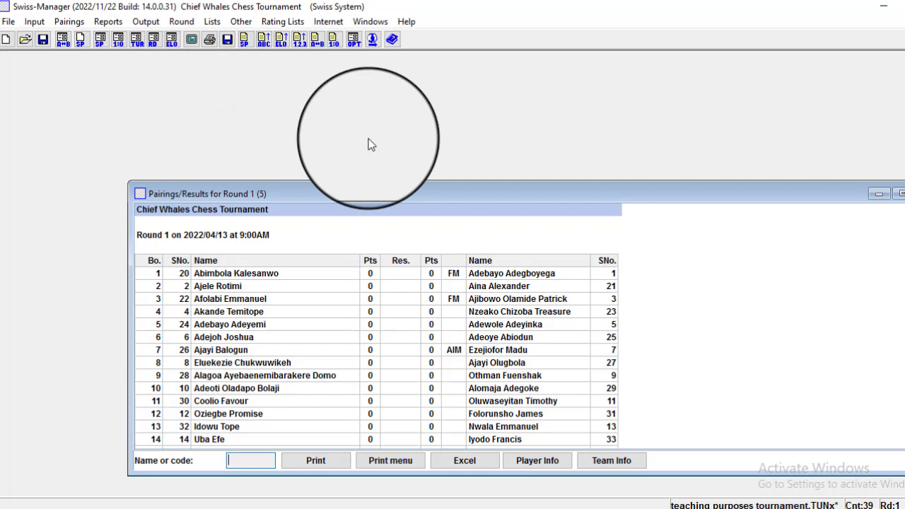
{"action": "left_click", "coordinate": [896, 193]}
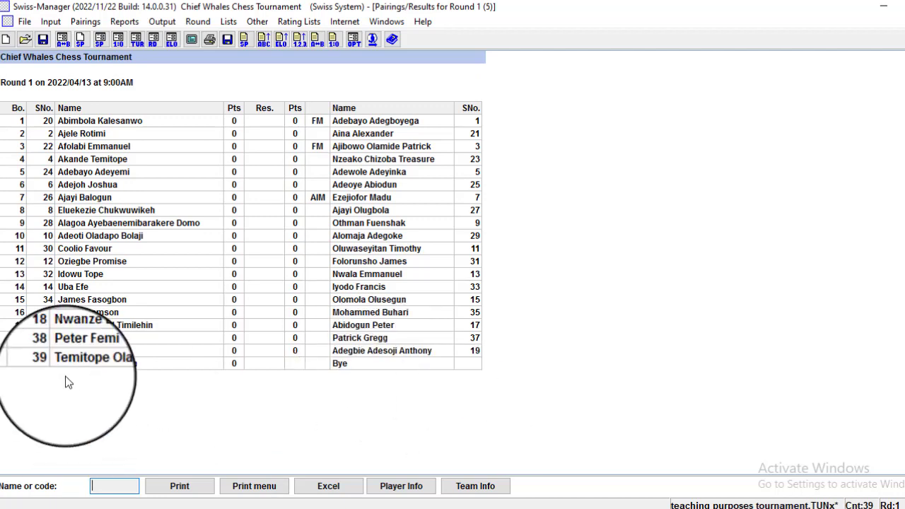
{"action": "left_click", "coordinate": [138, 366]}
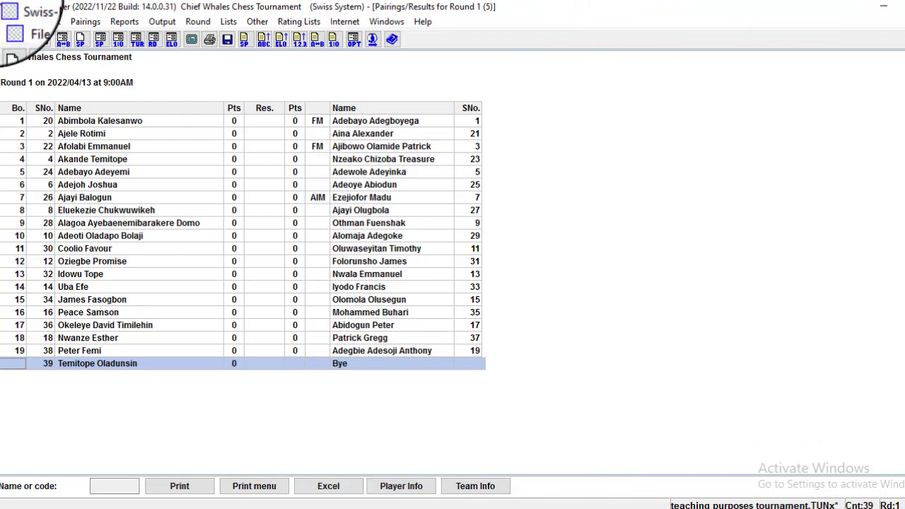
Add player 40 by hand with last and first name, then close the entry window.
{"action": "left_click", "coordinate": [49, 24]}
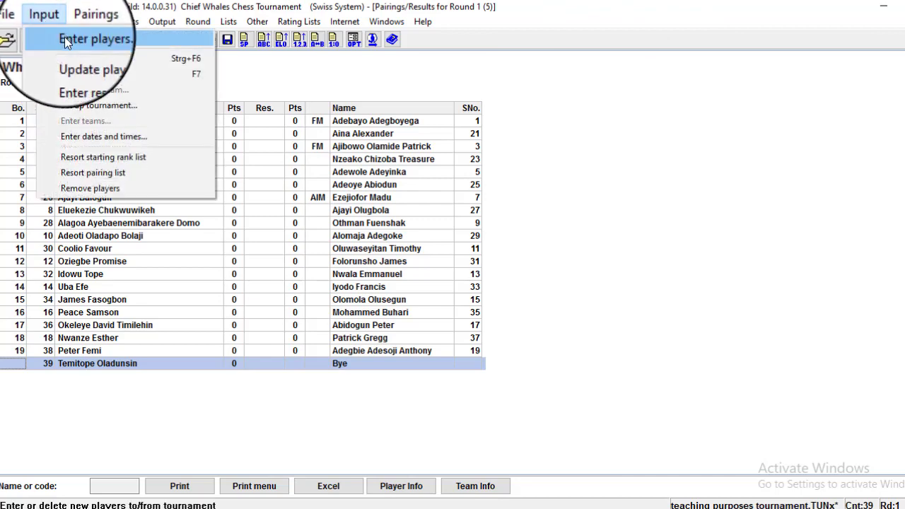
{"action": "left_click", "coordinate": [64, 37]}
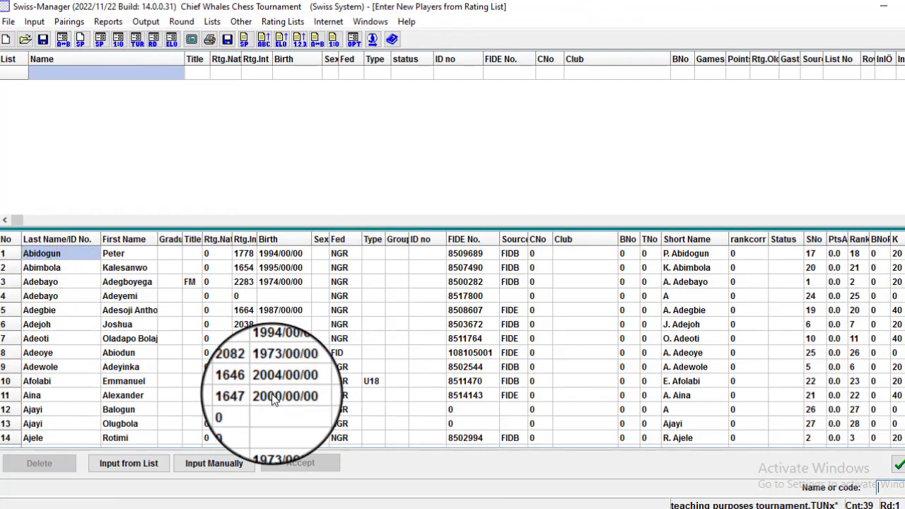
{"action": "left_click", "coordinate": [242, 465]}
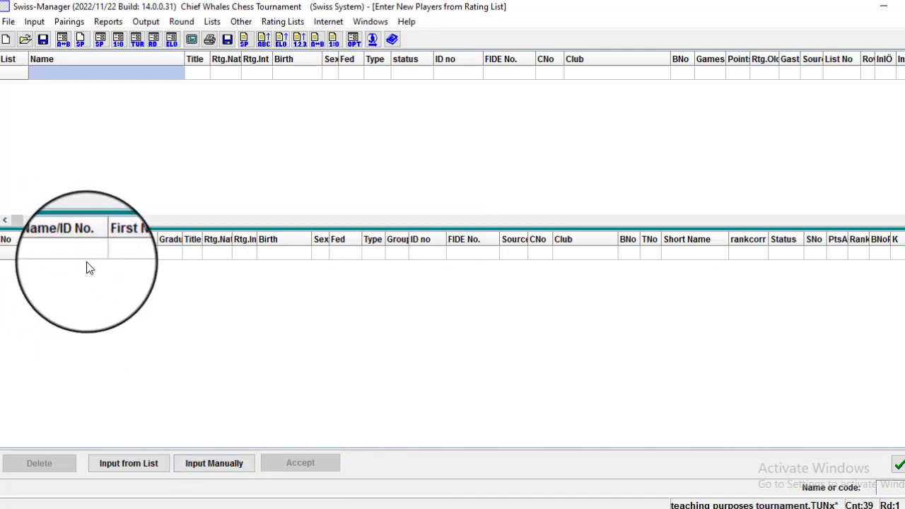
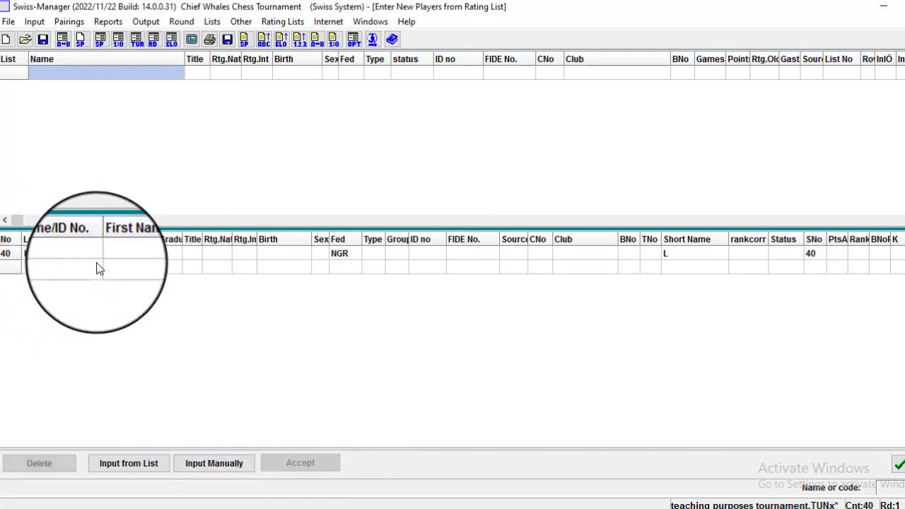
{"action": "key", "text": "Tab"}
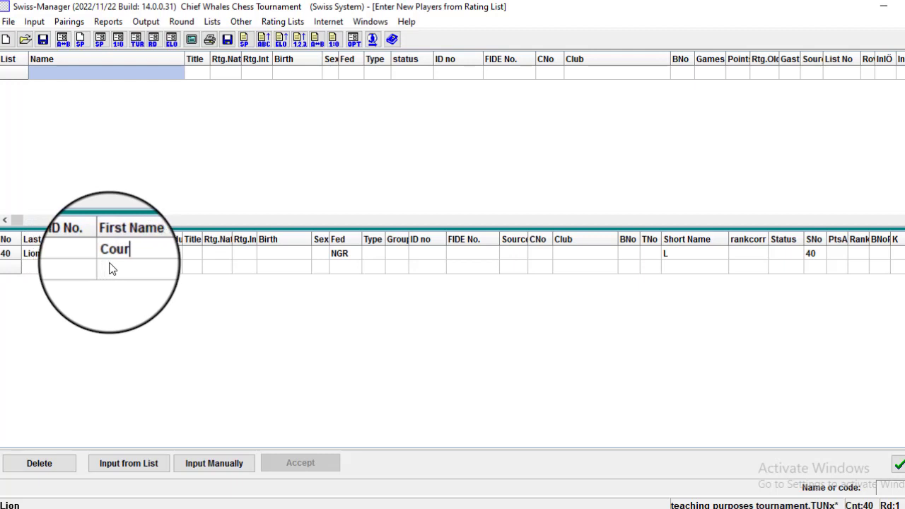
{"action": "key", "text": "Return"}
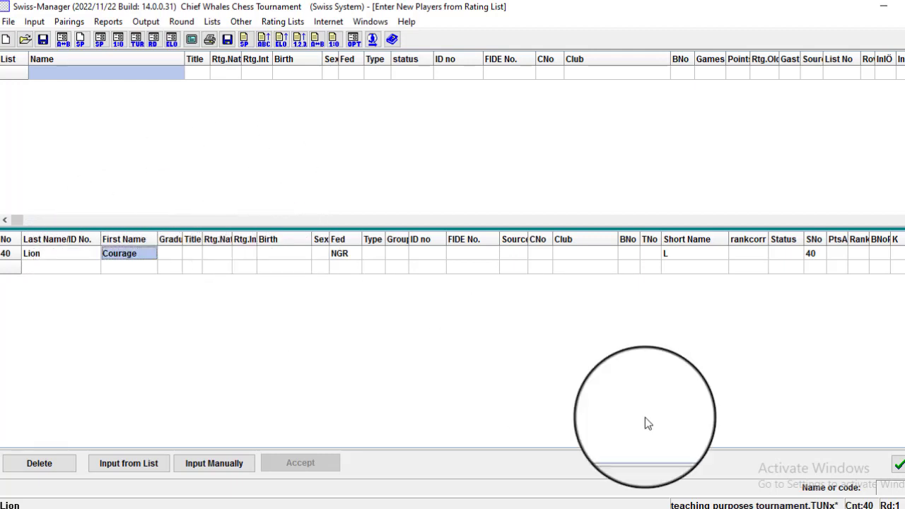
{"action": "left_click", "coordinate": [892, 464]}
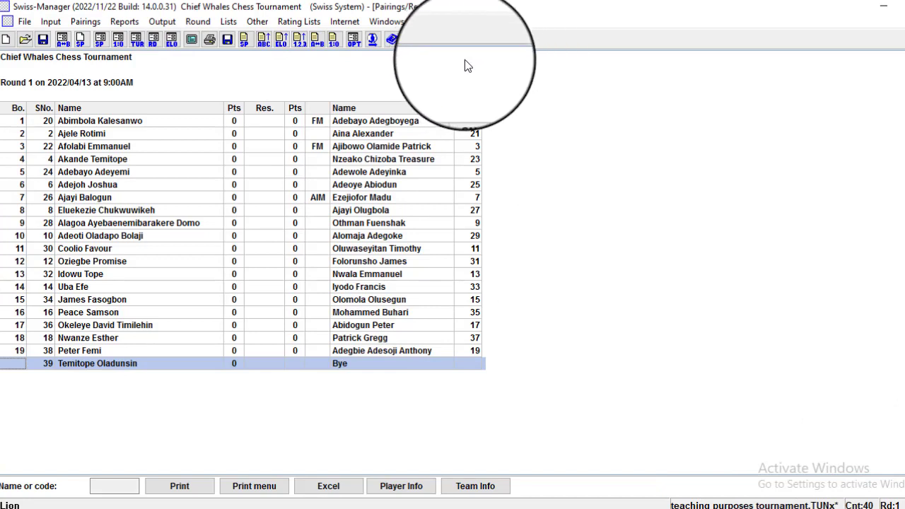
Manually pair new player 40 against player 39 in round 1, replacing the bye.
{"action": "left_click", "coordinate": [78, 24]}
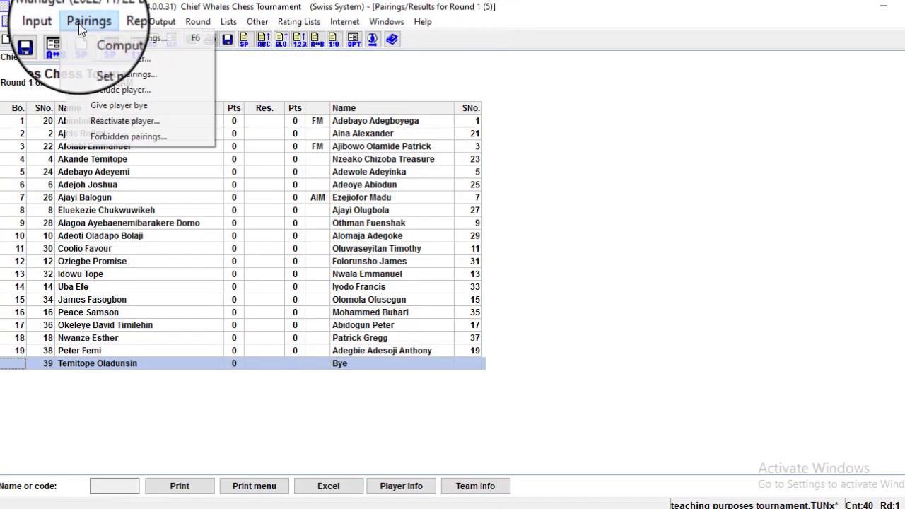
{"action": "left_click", "coordinate": [90, 60]}
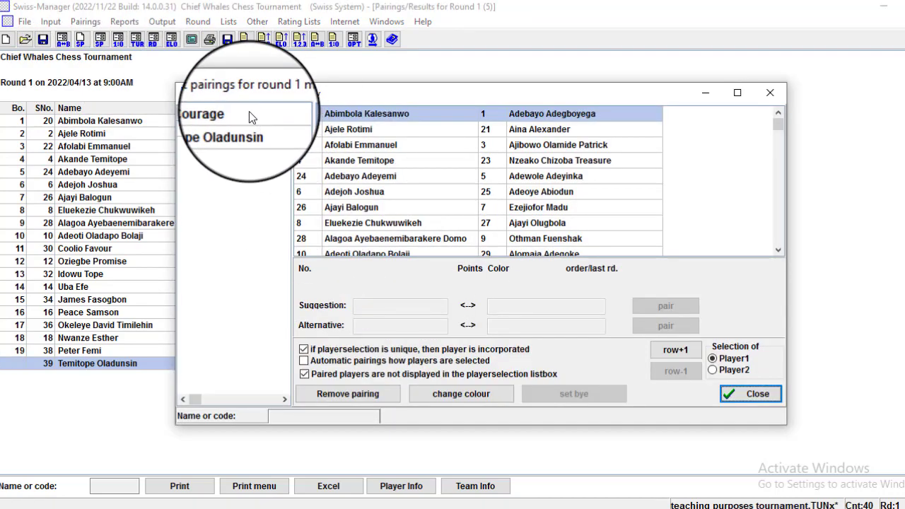
{"action": "left_click", "coordinate": [235, 132]}
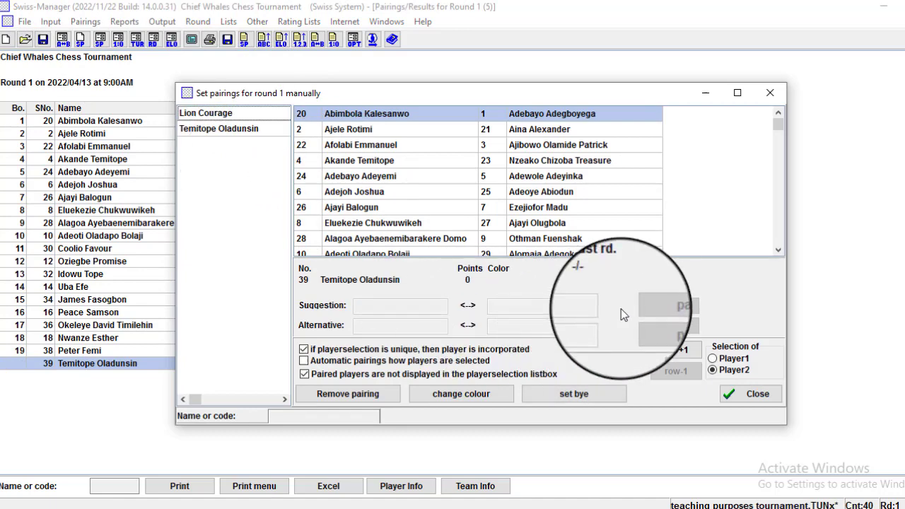
{"action": "left_click", "coordinate": [228, 115]}
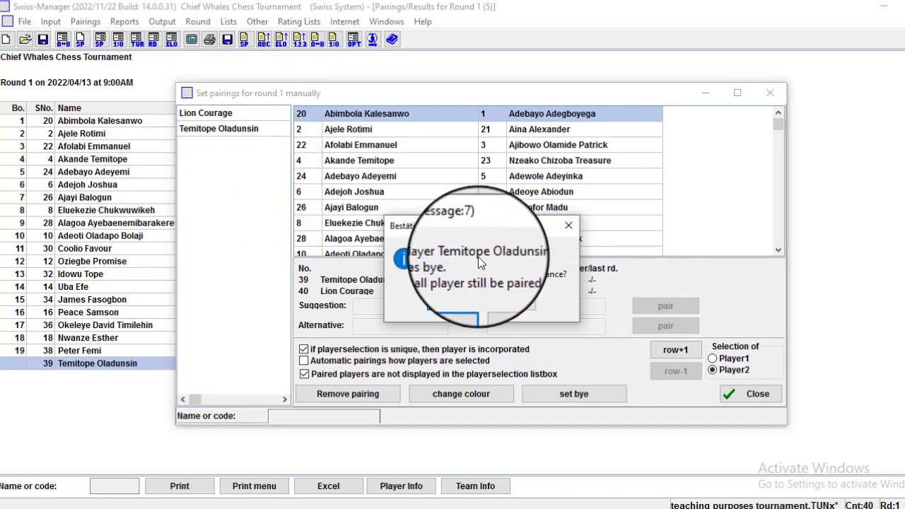
{"action": "left_click", "coordinate": [450, 303]}
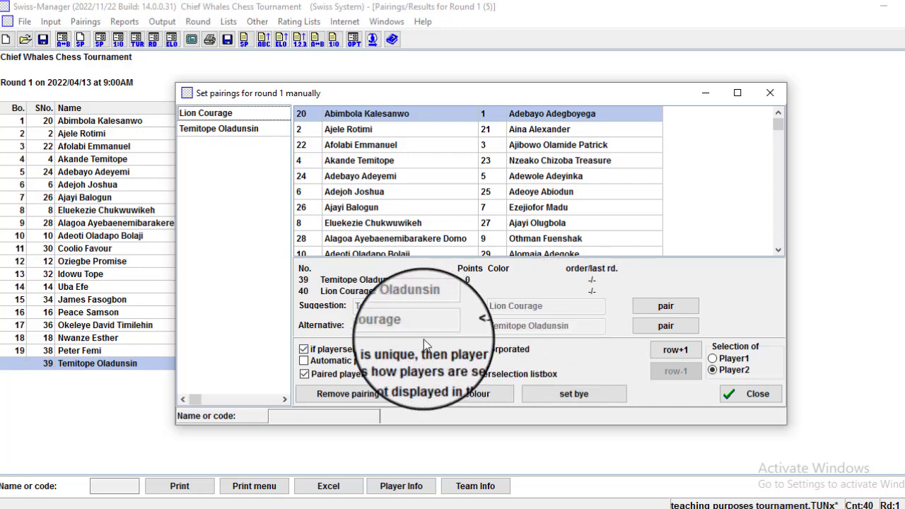
{"action": "left_click", "coordinate": [674, 324]}
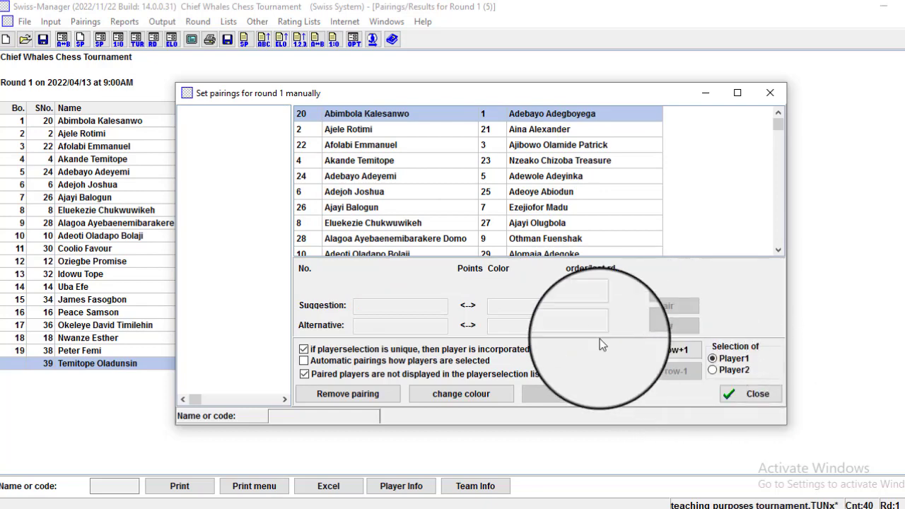
{"action": "left_click", "coordinate": [760, 398]}
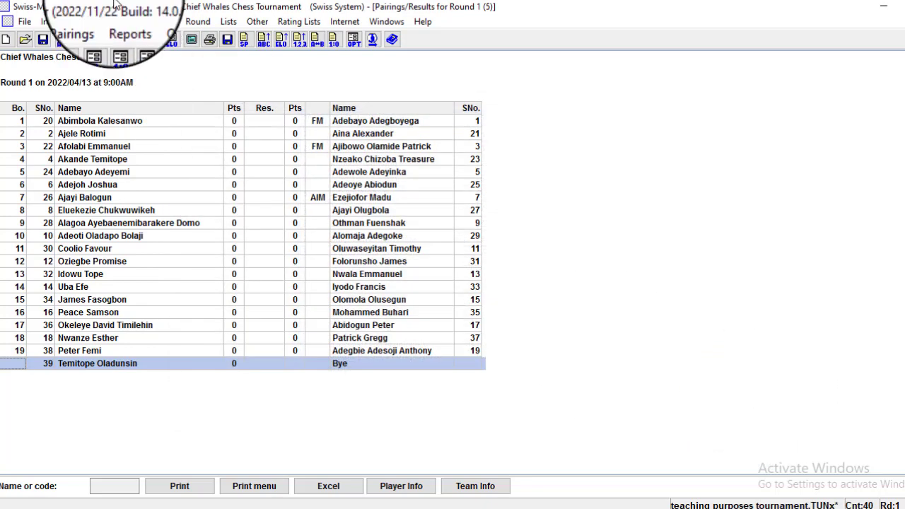
Refresh the round 1 pairings list to show board 20, player 40 versus 39.
{"action": "left_click", "coordinate": [228, 24]}
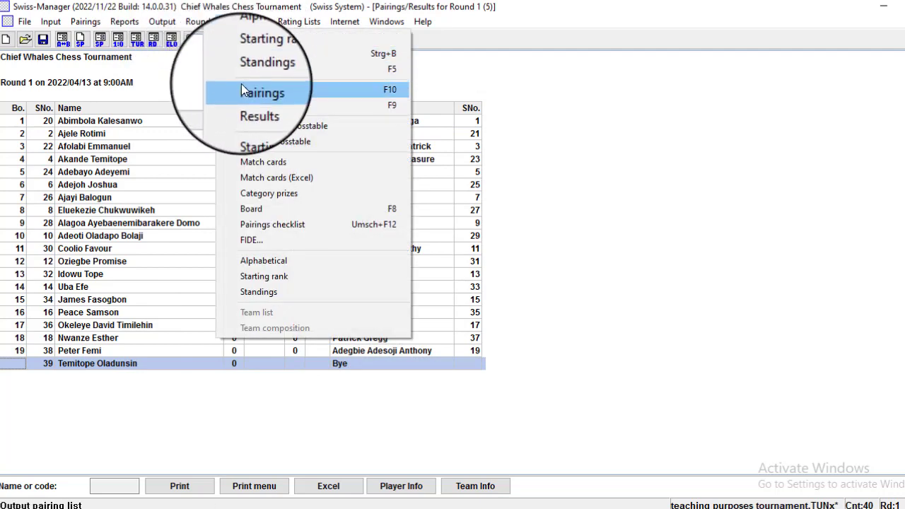
{"action": "left_click", "coordinate": [243, 88]}
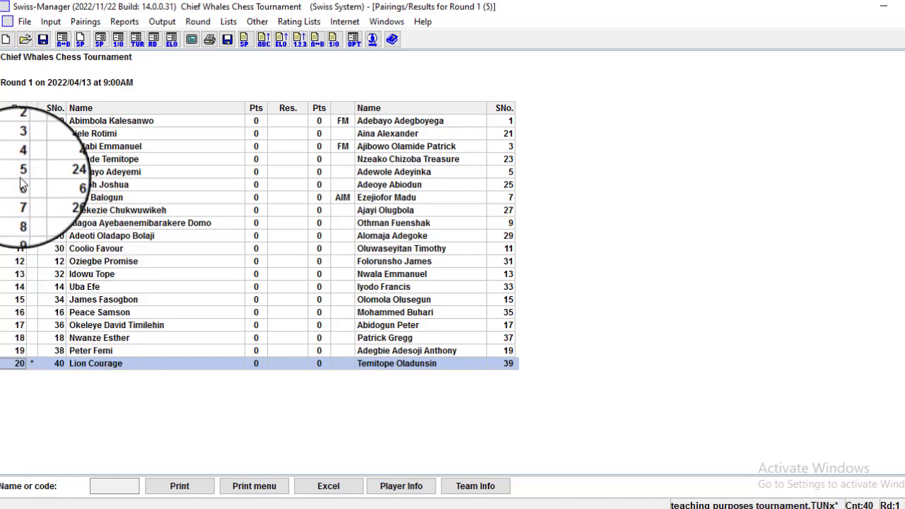
Enter players 41 and 42 by hand with their last and first names.
{"action": "left_click", "coordinate": [55, 26]}
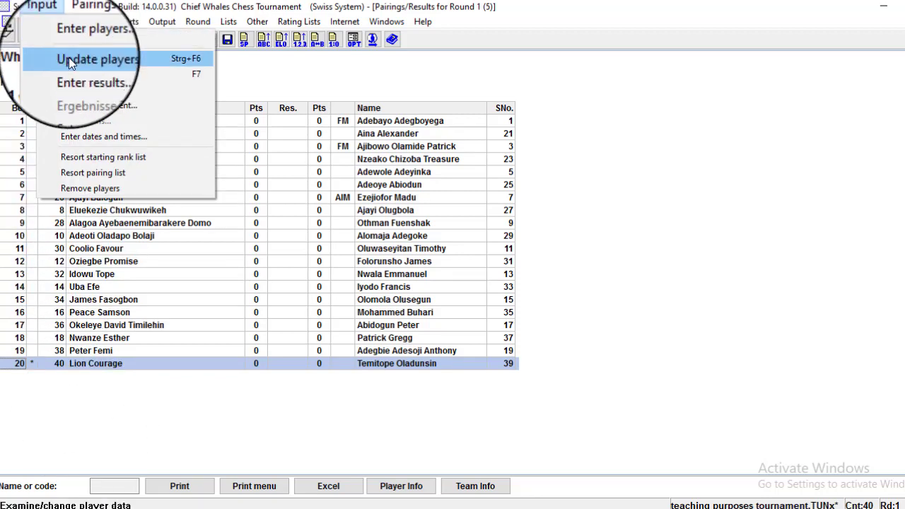
{"action": "left_click", "coordinate": [76, 40]}
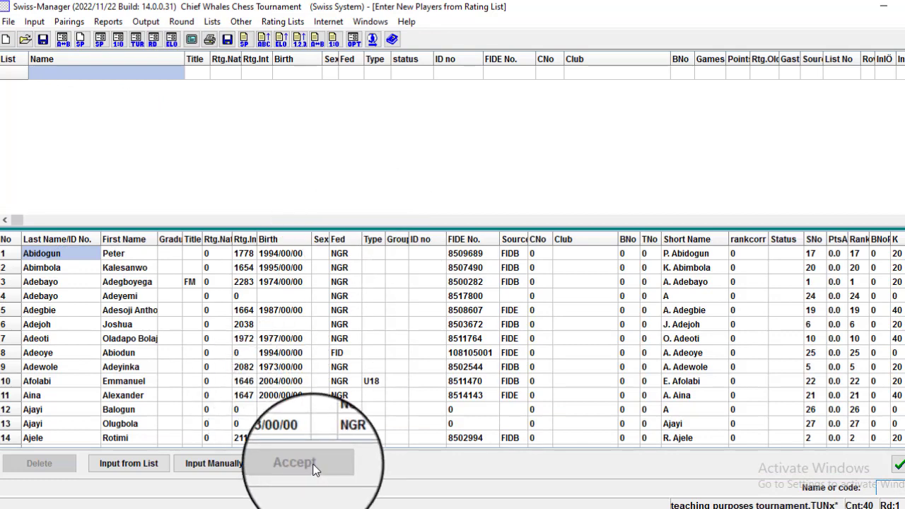
{"action": "left_click", "coordinate": [236, 463]}
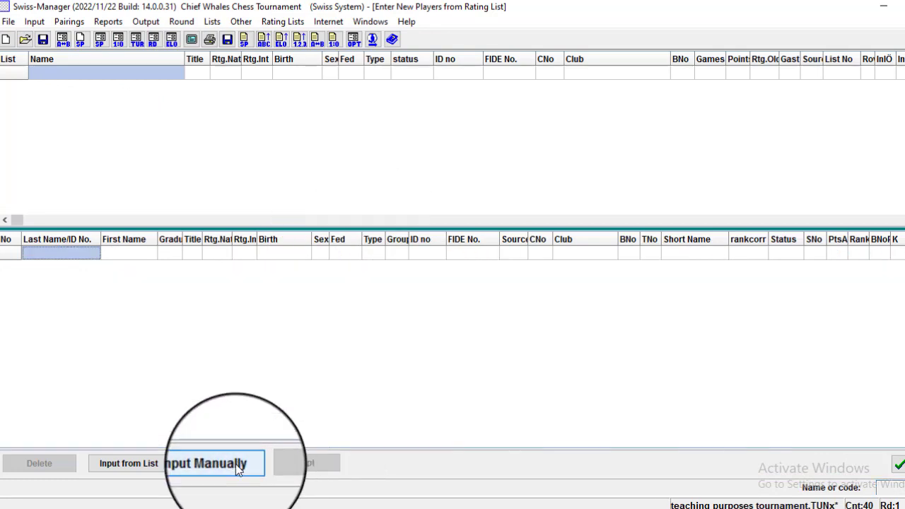
{"action": "left_click", "coordinate": [67, 255]}
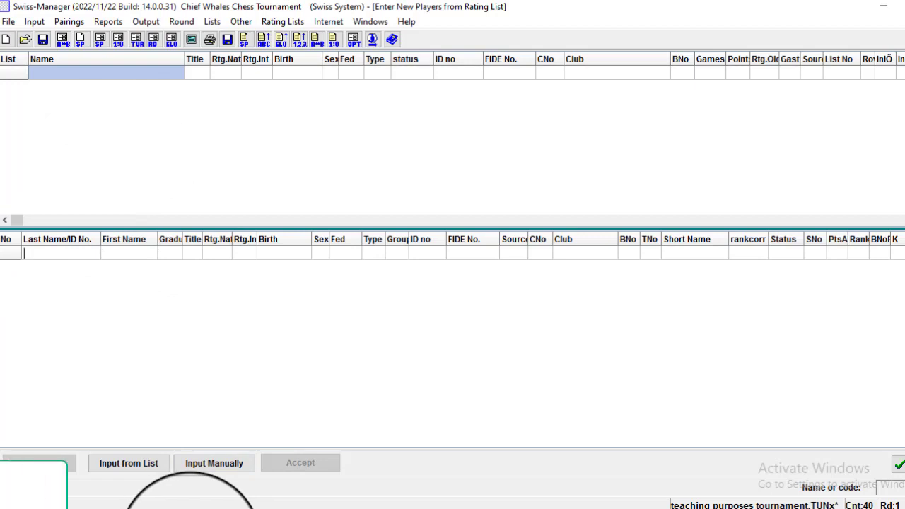
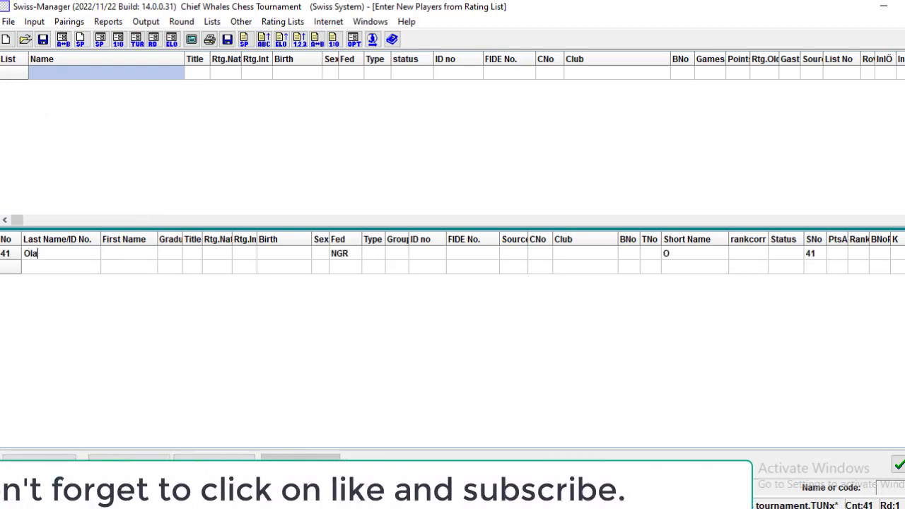
{"action": "left_click", "coordinate": [104, 253]}
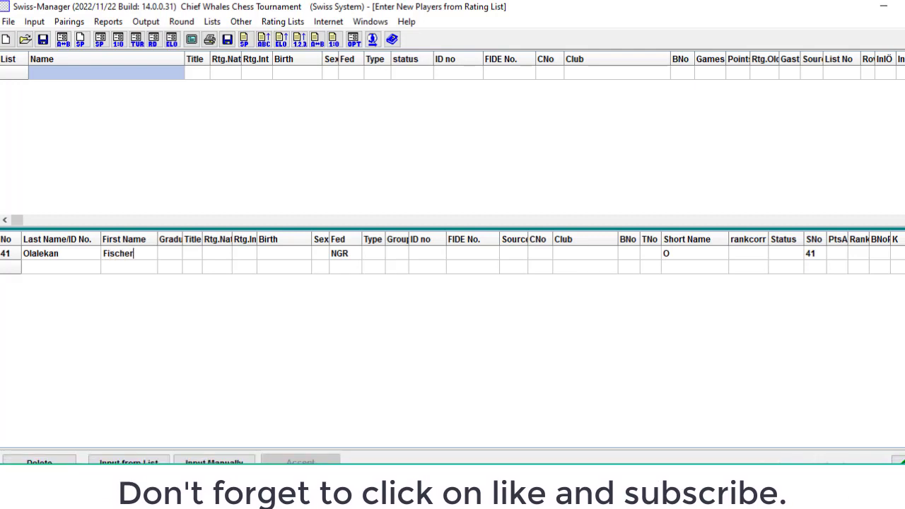
{"action": "left_click", "coordinate": [83, 268]}
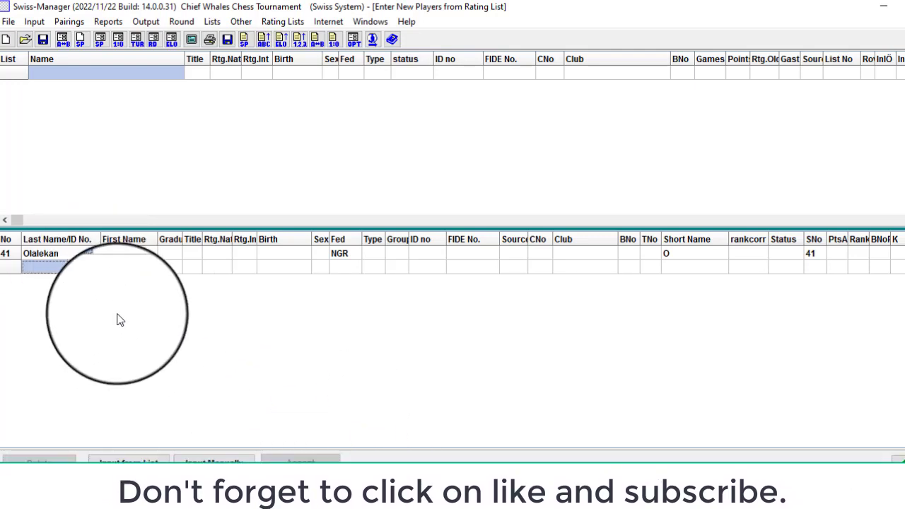
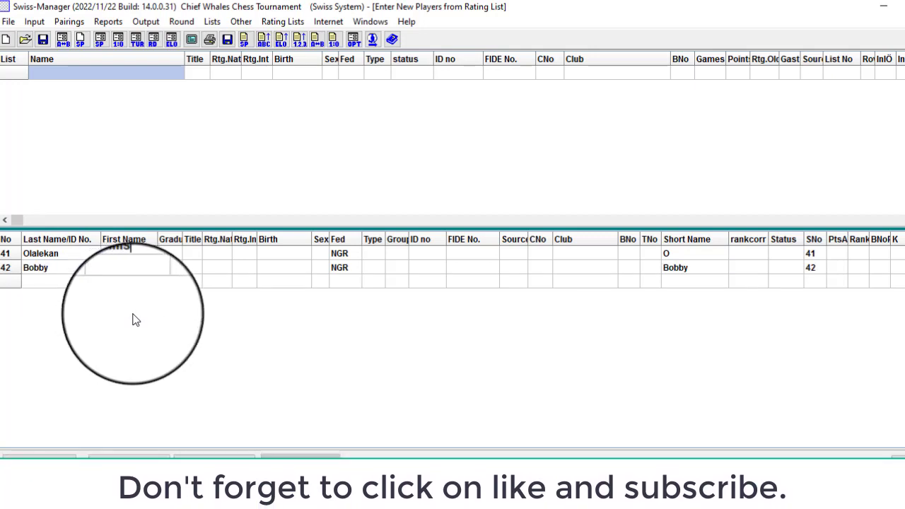
{"action": "key", "text": "Return"}
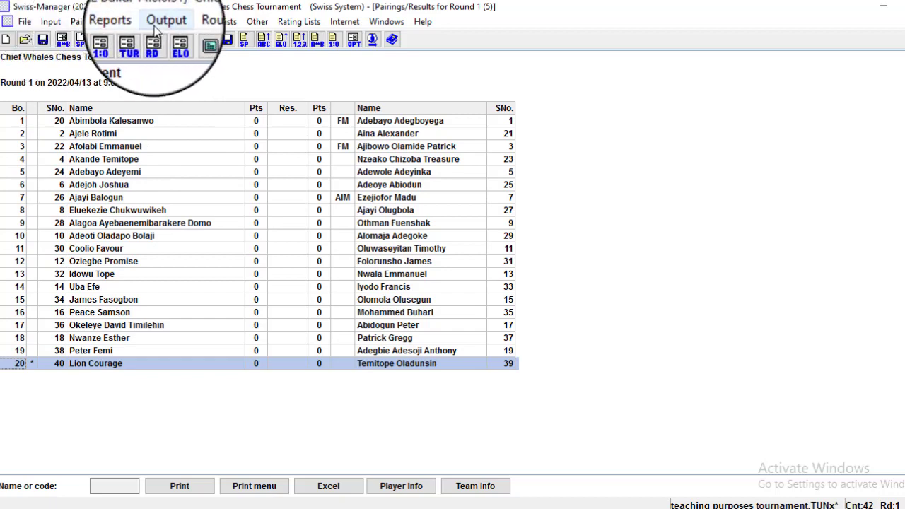
Key in round 1 results board by board (1:0, 0:1, ½:½) and confirm them.
{"action": "left_click", "coordinate": [39, 22]}
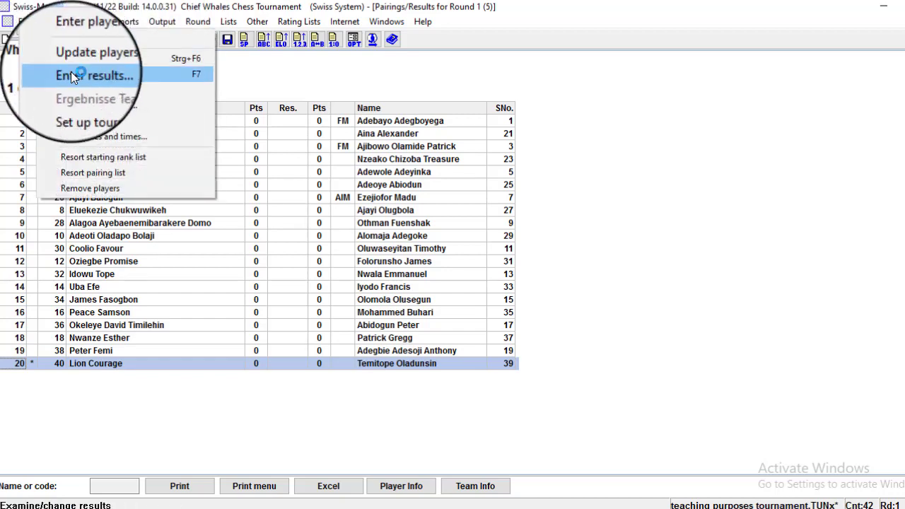
{"action": "left_click", "coordinate": [71, 74]}
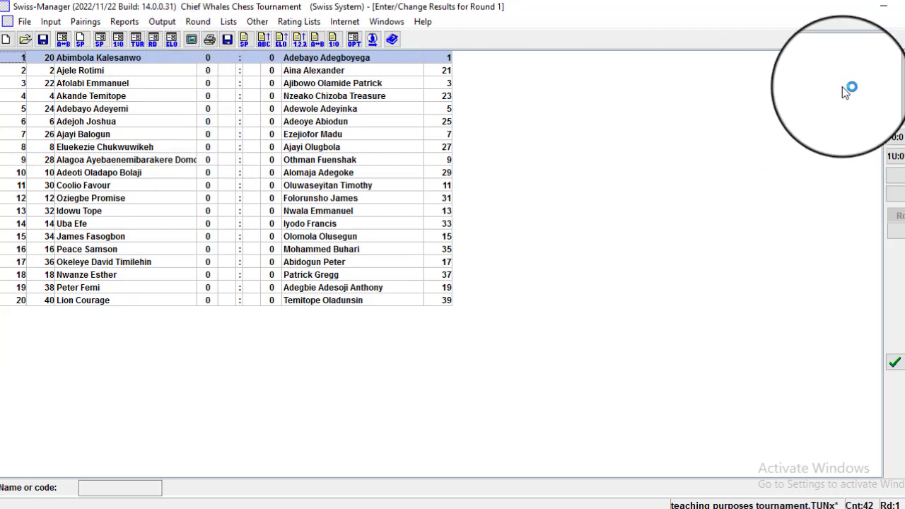
{"action": "key", "text": "1"}
{"action": "key", "text": "0"}
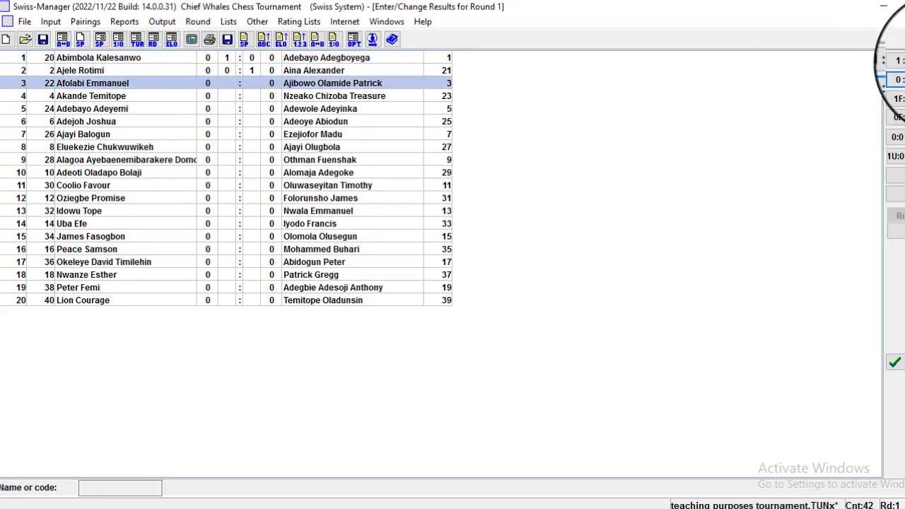
{"action": "key", "text": "r"}
{"action": "key", "text": "1"}
{"action": "key", "text": "1"}
{"action": "key", "text": "0"}
{"action": "key", "text": "0"}
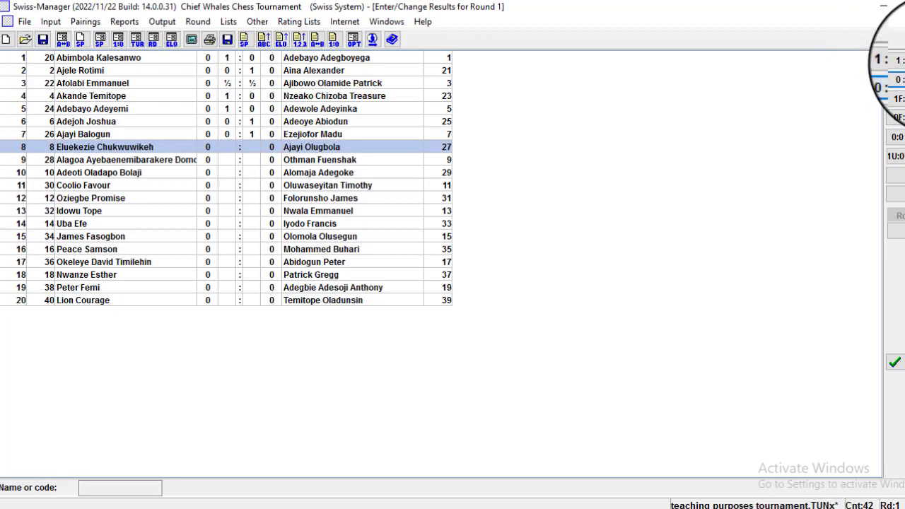
{"action": "key", "text": "r"}
{"action": "key", "text": "r"}
{"action": "key", "text": "r"}
{"action": "key", "text": "1"}
{"action": "key", "text": "0"}
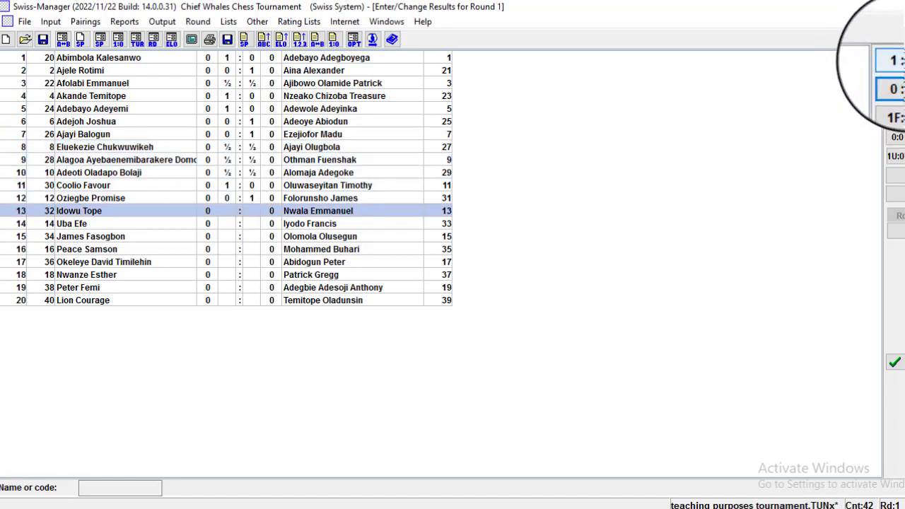
{"action": "key", "text": "1"}
{"action": "key", "text": "1"}
{"action": "key", "text": "1"}
{"action": "key", "text": "1"}
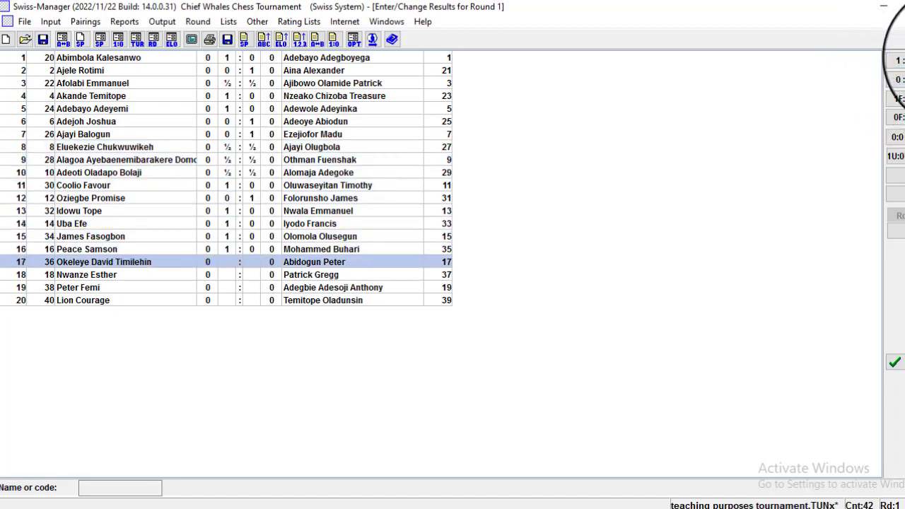
{"action": "key", "text": "r"}
{"action": "key", "text": "r"}
{"action": "key", "text": "0"}
{"action": "key", "text": "0"}
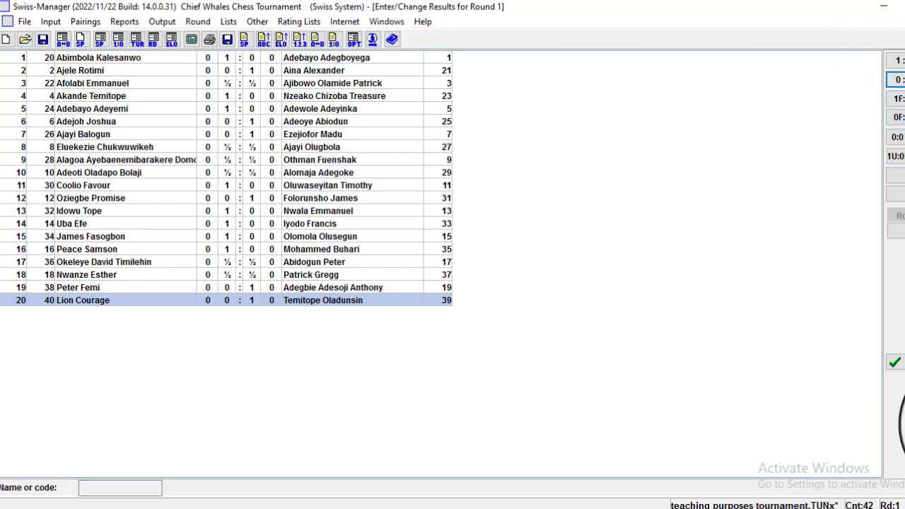
{"action": "left_click", "coordinate": [895, 362]}
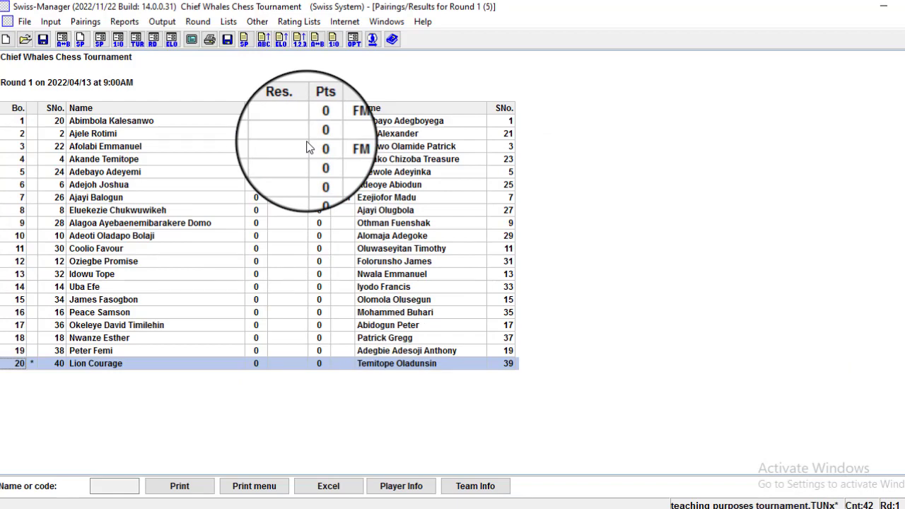
Back out of round 2 pairing and re-sort the starting rank list first.
{"action": "left_click", "coordinate": [94, 22]}
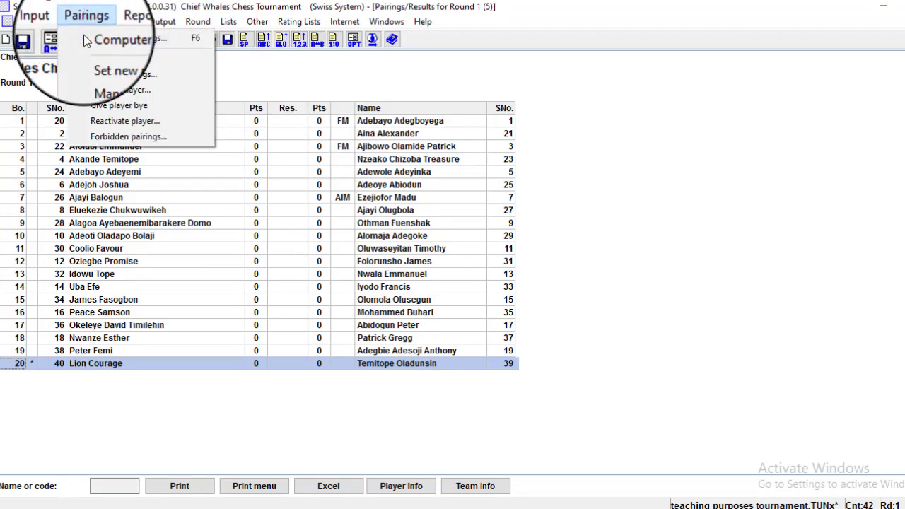
{"action": "left_click", "coordinate": [86, 36]}
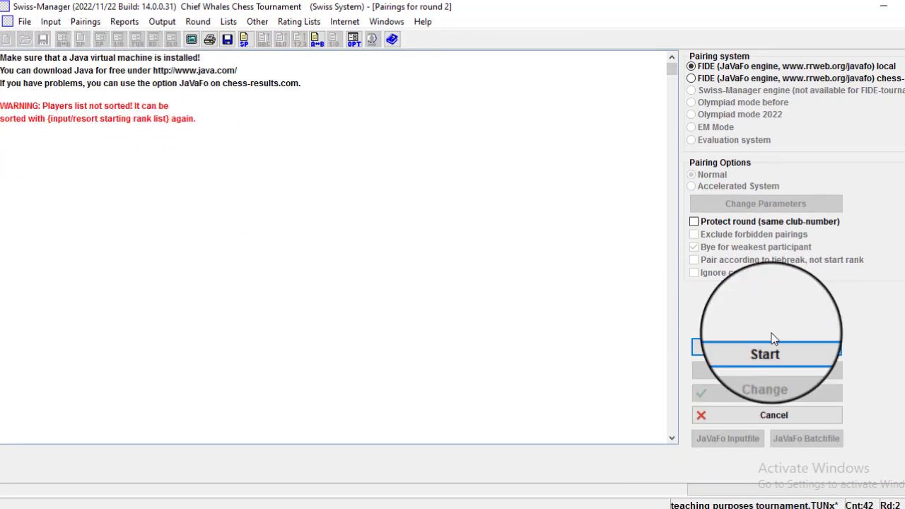
{"action": "left_click", "coordinate": [769, 414]}
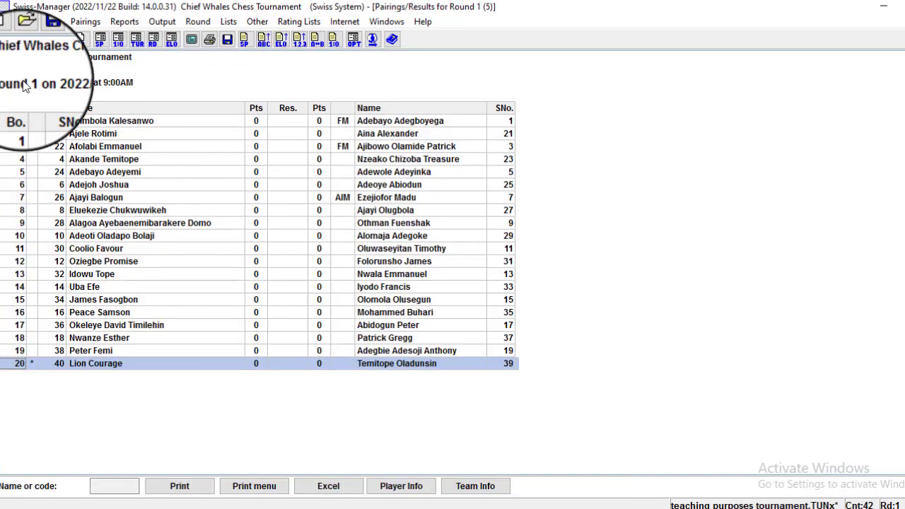
{"action": "left_click", "coordinate": [49, 21]}
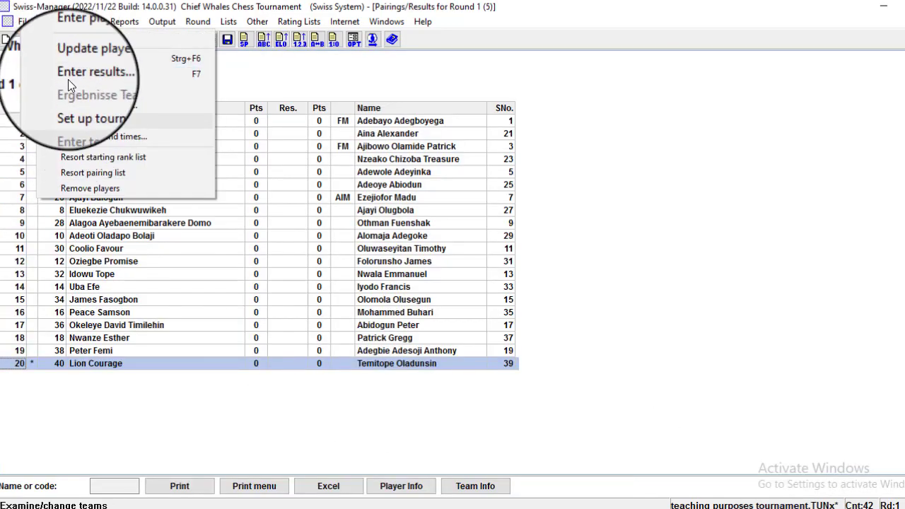
{"action": "left_click", "coordinate": [73, 159]}
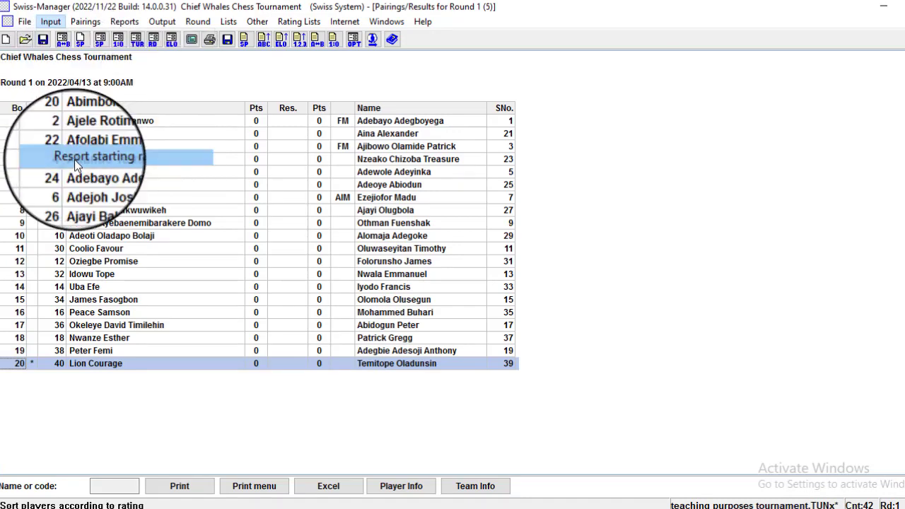
{"action": "left_click", "coordinate": [459, 303]}
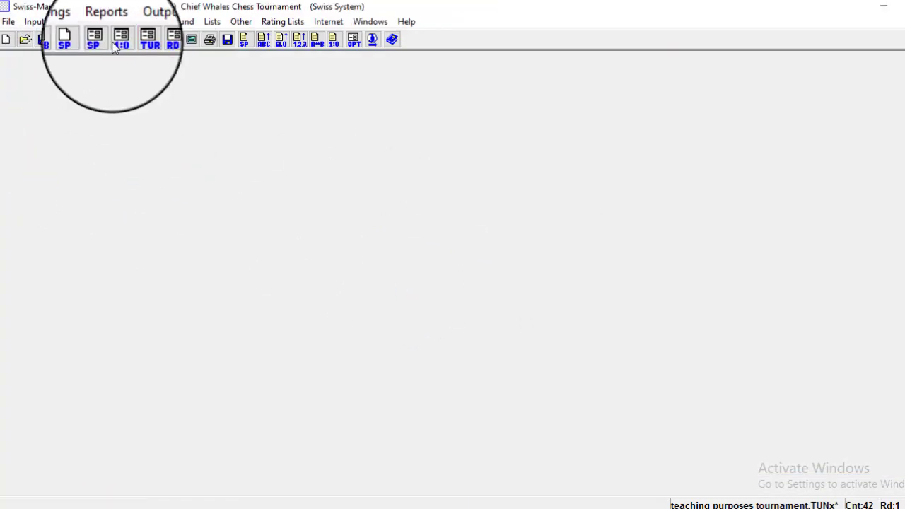
Generate round 2 computer pairings and replace the old round 2 backup file.
{"action": "left_click", "coordinate": [59, 21]}
{"action": "left_click", "coordinate": [69, 35]}
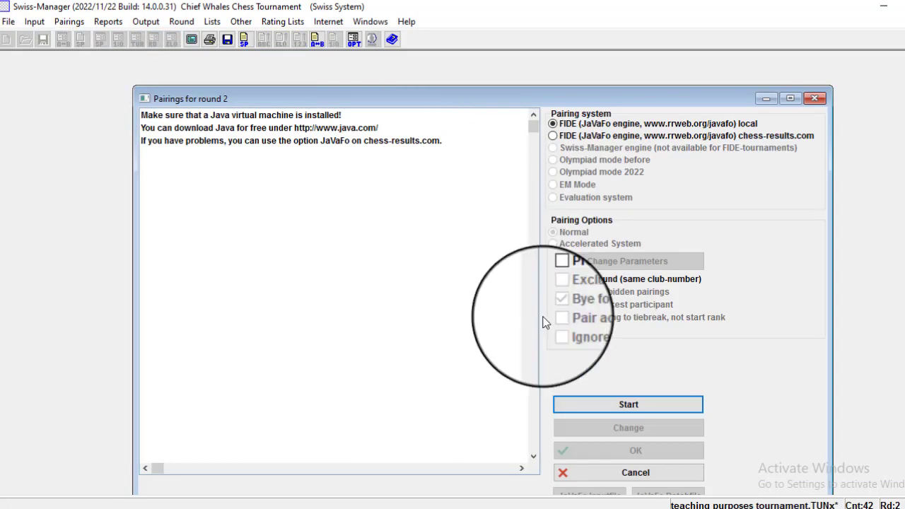
{"action": "left_click", "coordinate": [597, 411]}
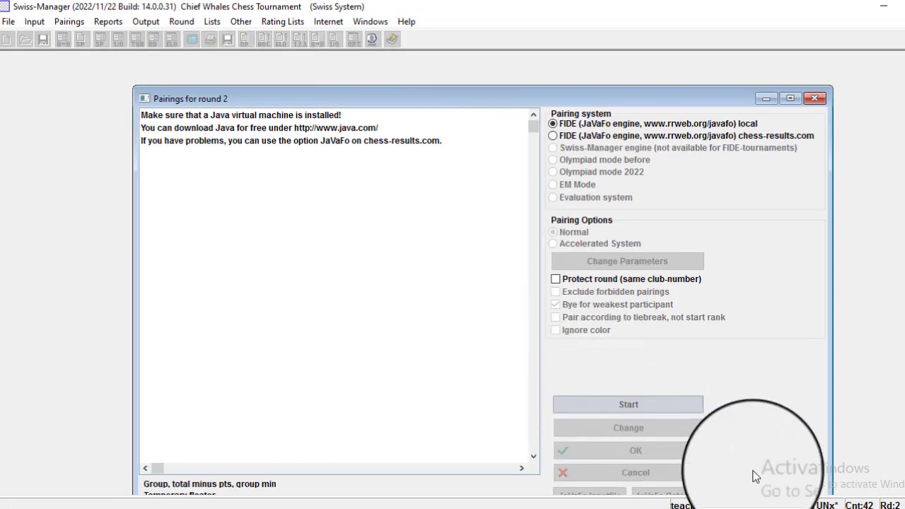
{"action": "left_click", "coordinate": [671, 456]}
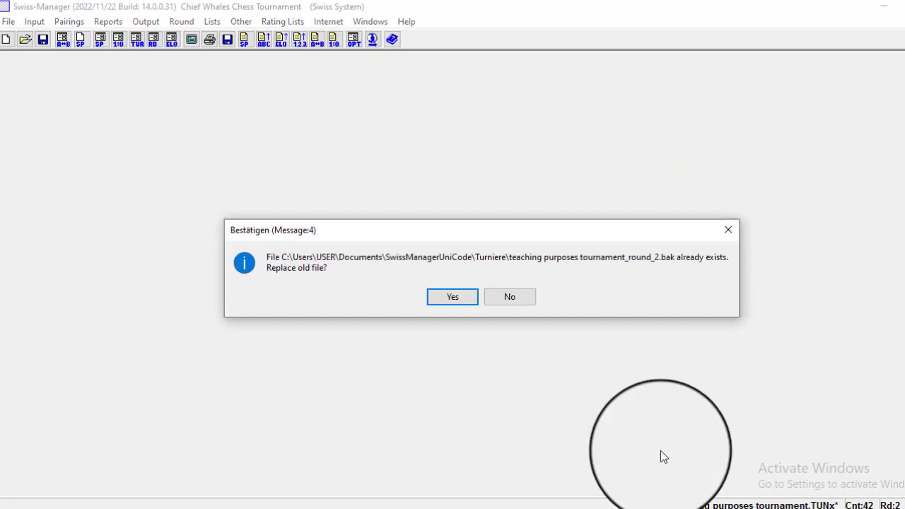
{"action": "left_click", "coordinate": [433, 289]}
{"action": "left_click", "coordinate": [213, 21]}
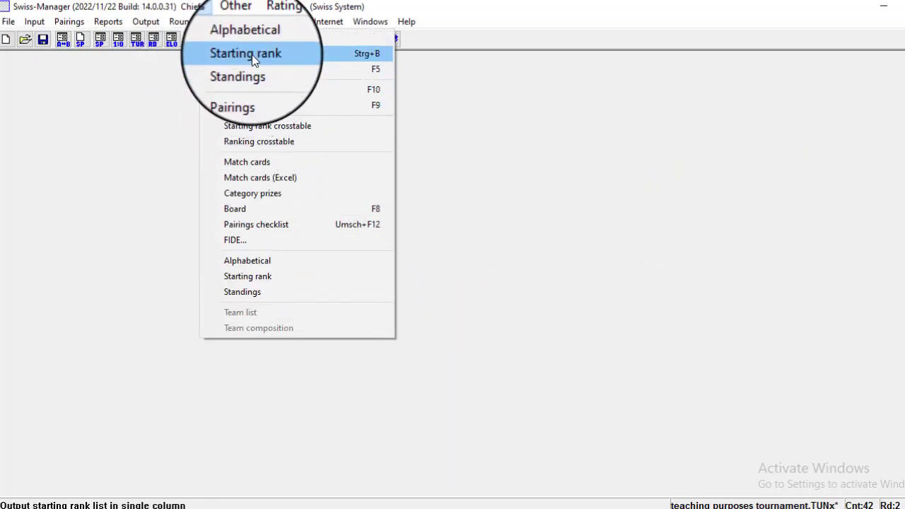
Show the round 2 pairings list with all 21 boards, maximized.
{"action": "left_click", "coordinate": [251, 91]}
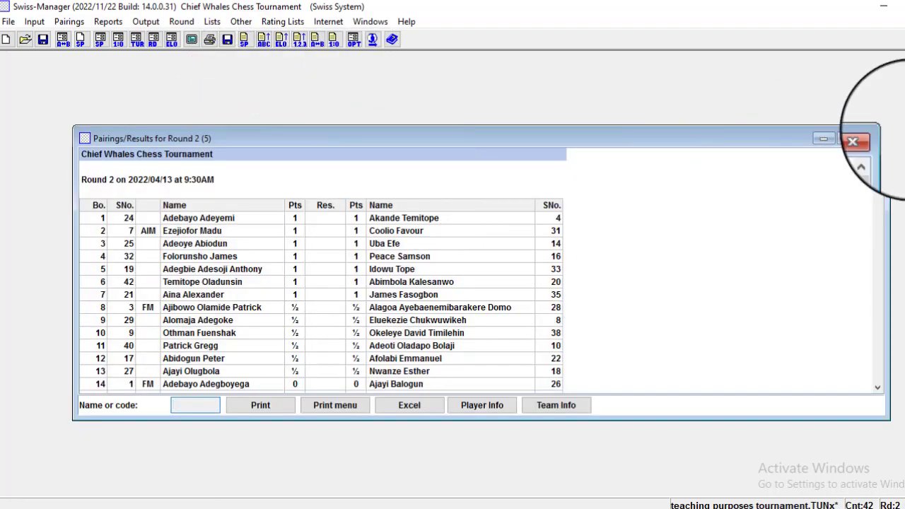
{"action": "left_click", "coordinate": [850, 139]}
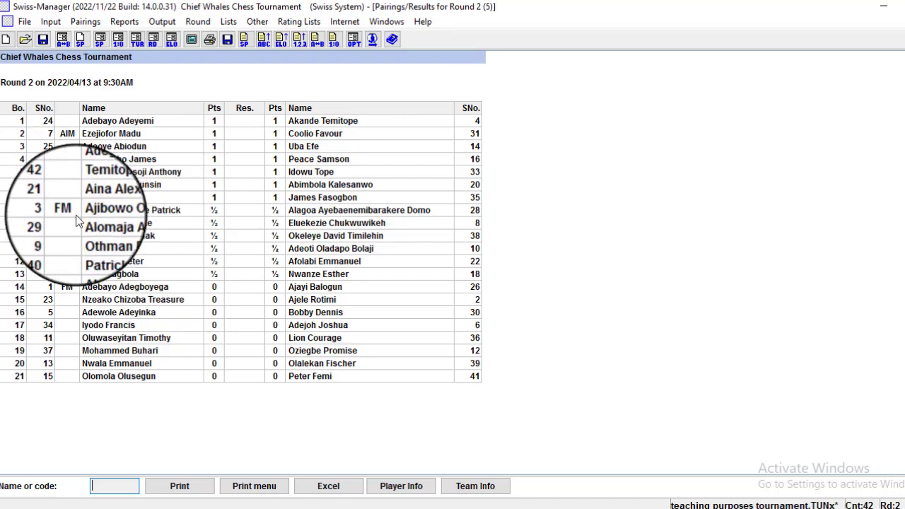
{"action": "left_click", "coordinate": [50, 21]}
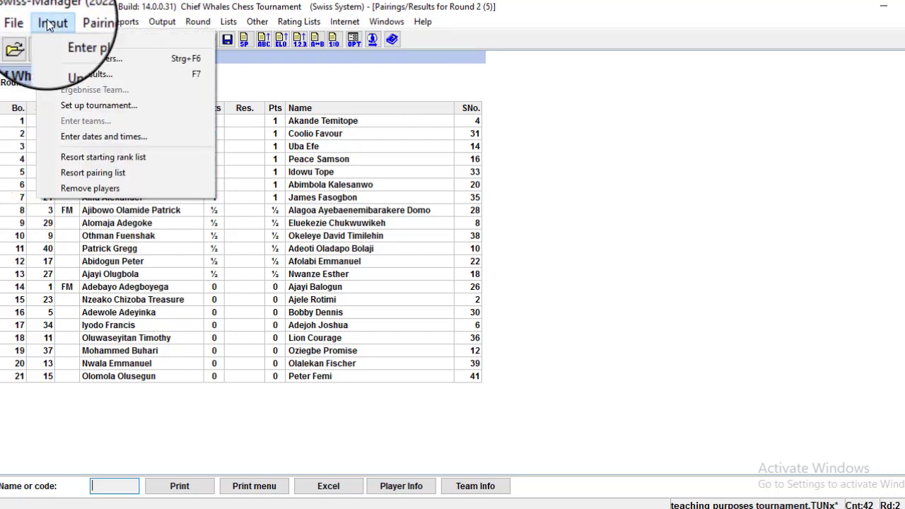
{"action": "left_click", "coordinate": [56, 53]}
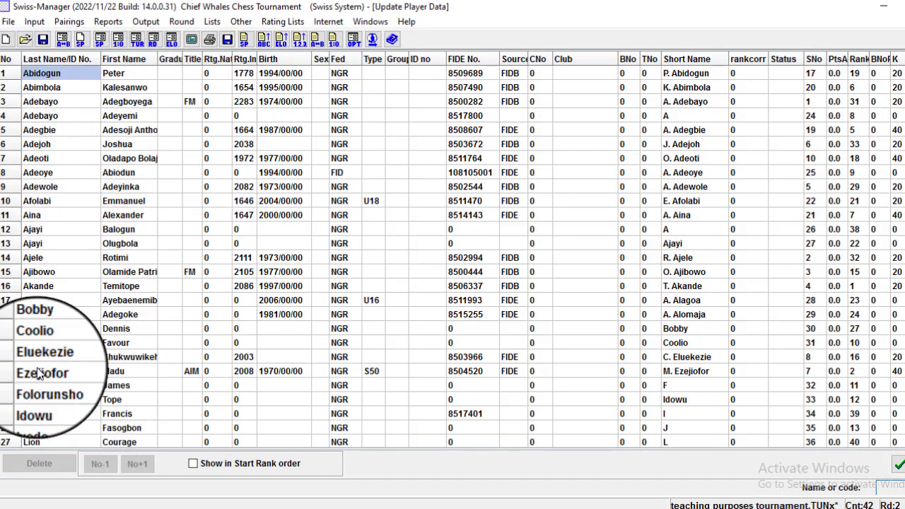
{"action": "left_click", "coordinate": [37, 444]}
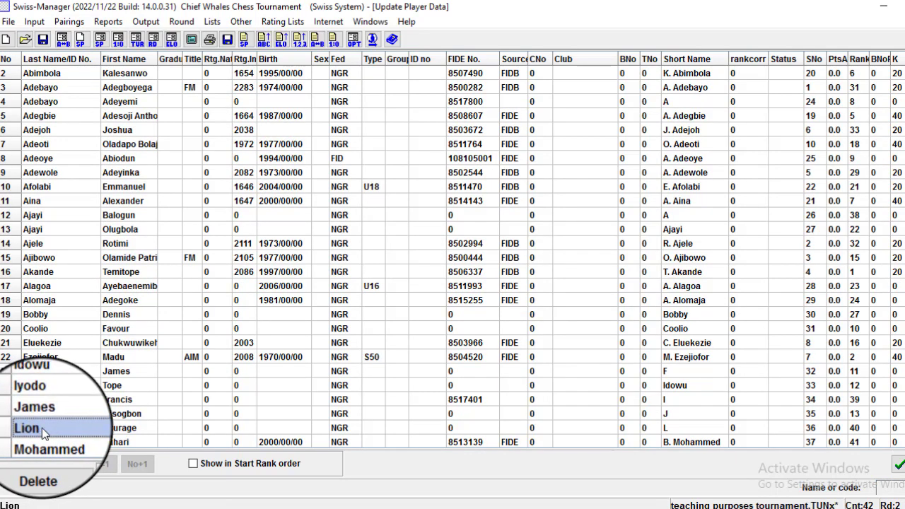
{"action": "type", "text": "Z"}
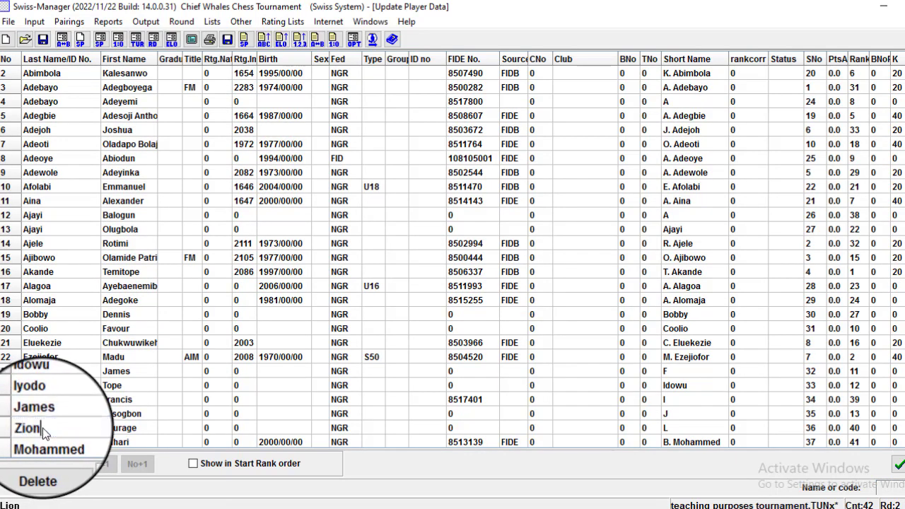
{"action": "left_click", "coordinate": [117, 399]}
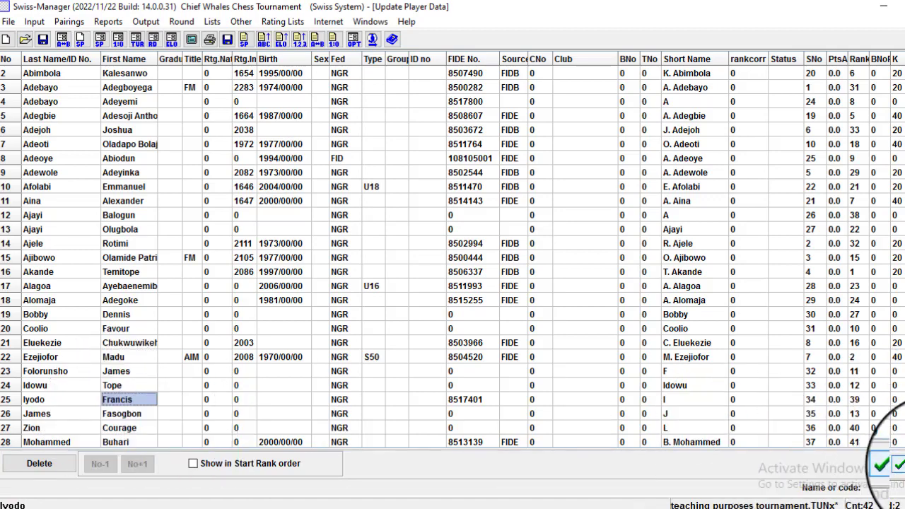
{"action": "left_click", "coordinate": [887, 465]}
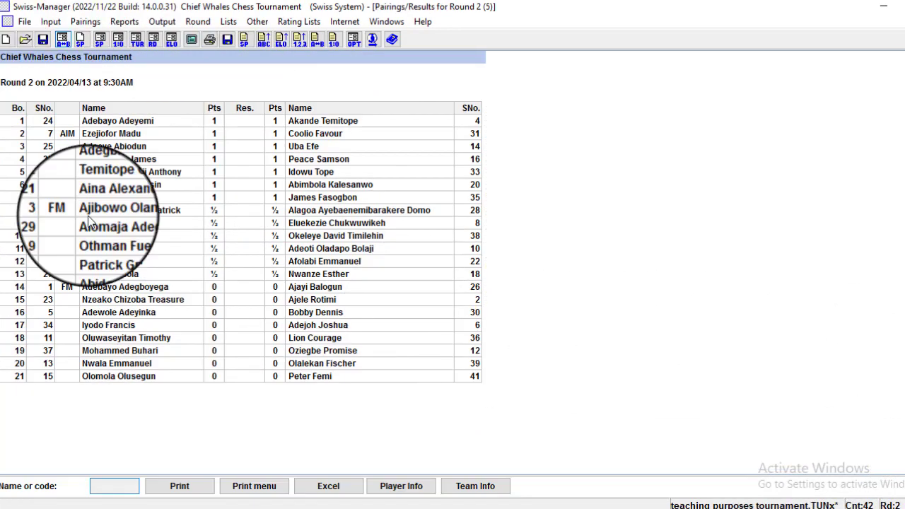
{"action": "left_click", "coordinate": [227, 21]}
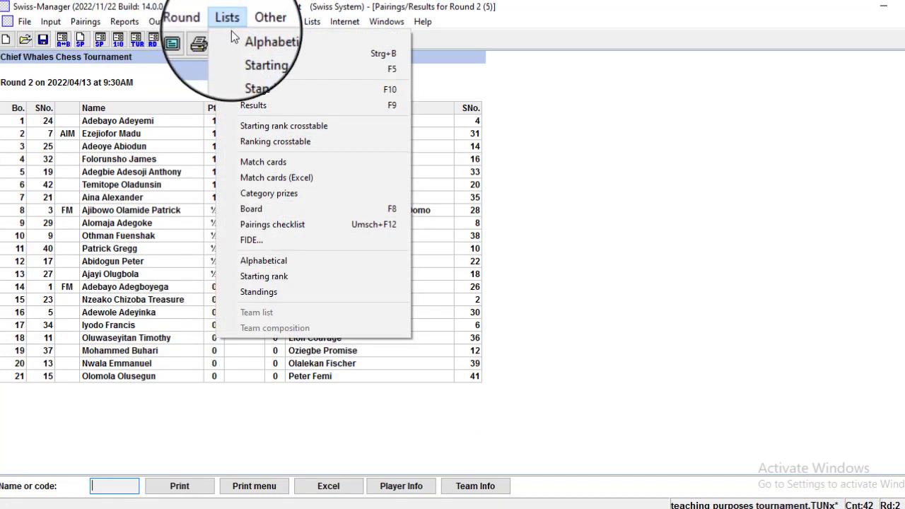
{"action": "left_click", "coordinate": [259, 92]}
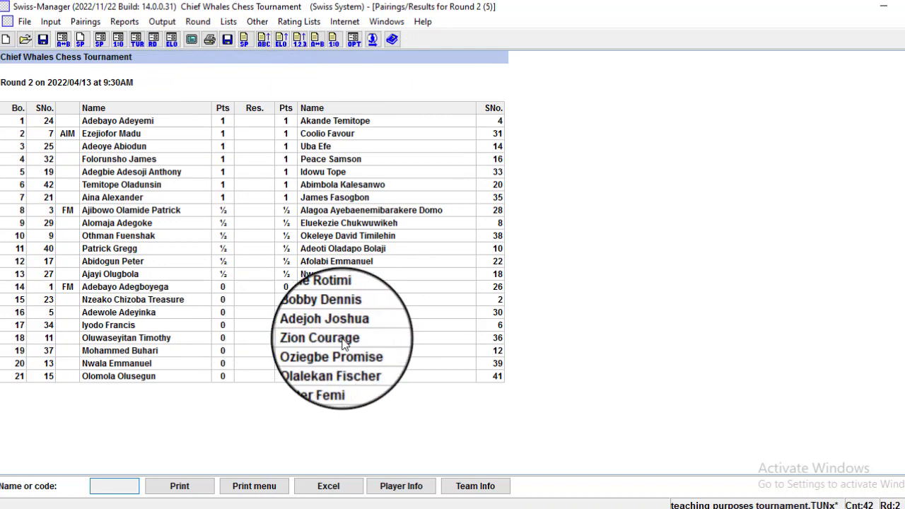
{"action": "left_click", "coordinate": [305, 338]}
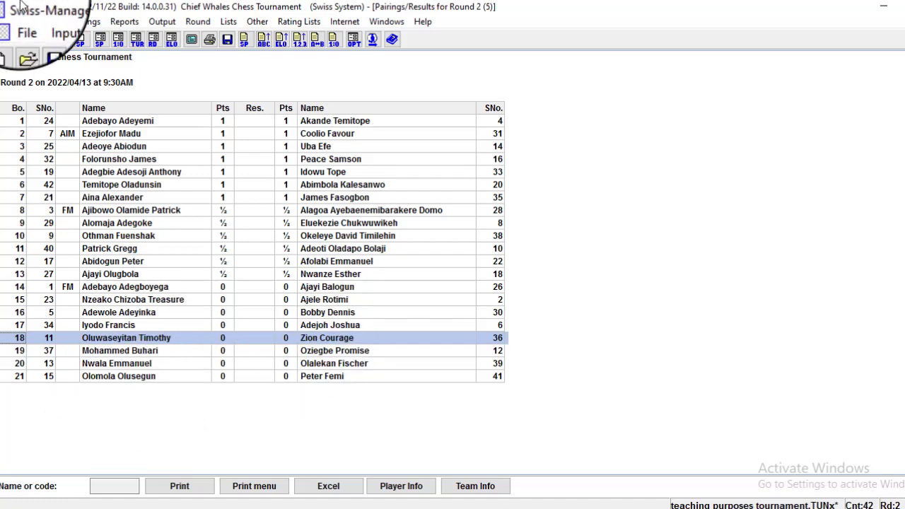
{"action": "left_click", "coordinate": [51, 22]}
Open the Update players table and select row 12's FIDE No. cell, which still reads 0.
{"action": "left_click", "coordinate": [73, 56]}
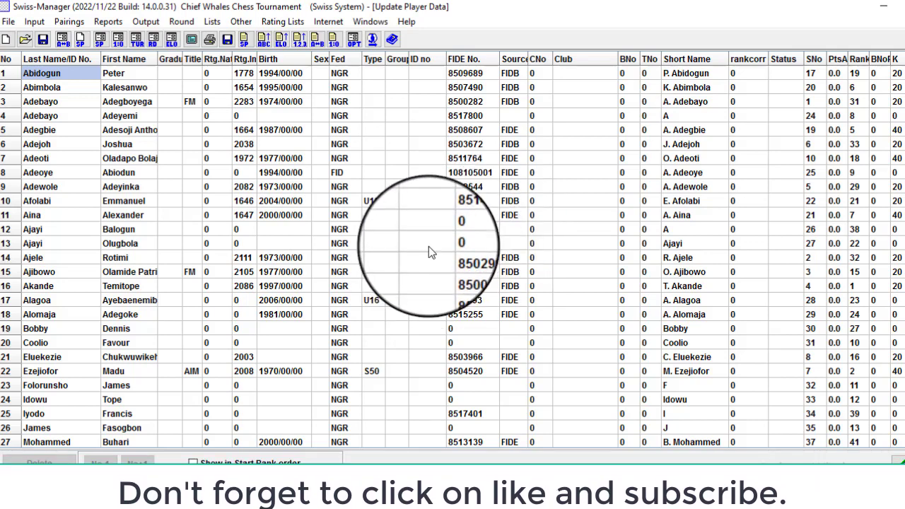
{"action": "left_click", "coordinate": [464, 228]}
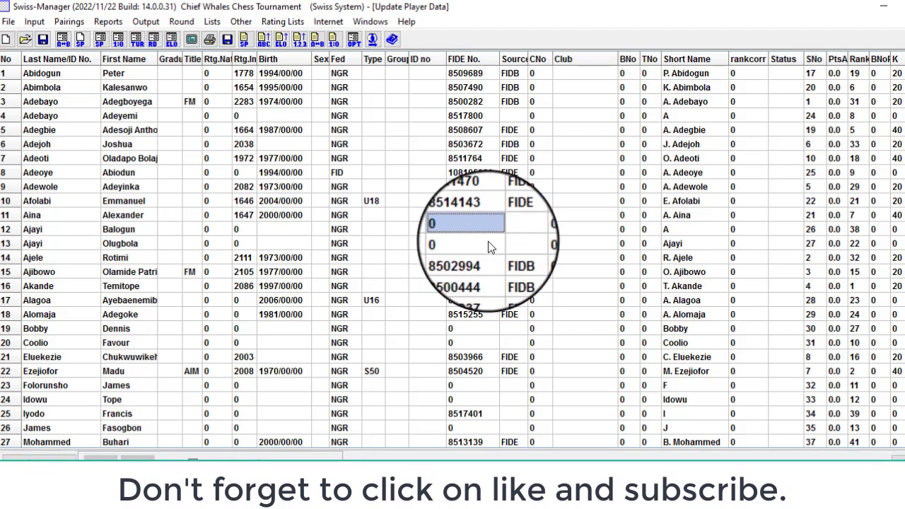